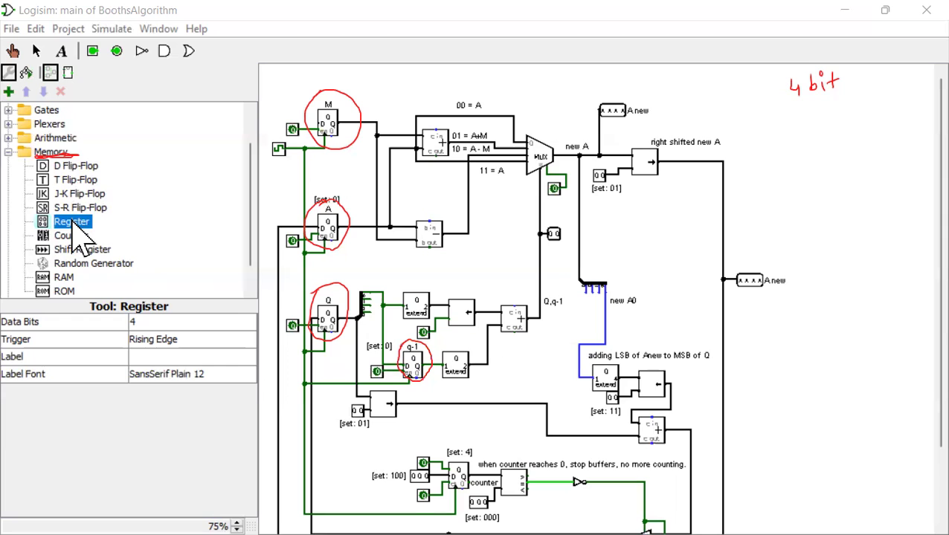
Examine the data bit widths and trigger types available for the Register tool, keeping 4 bits and Rising Edge
click(155, 324)
click(168, 335)
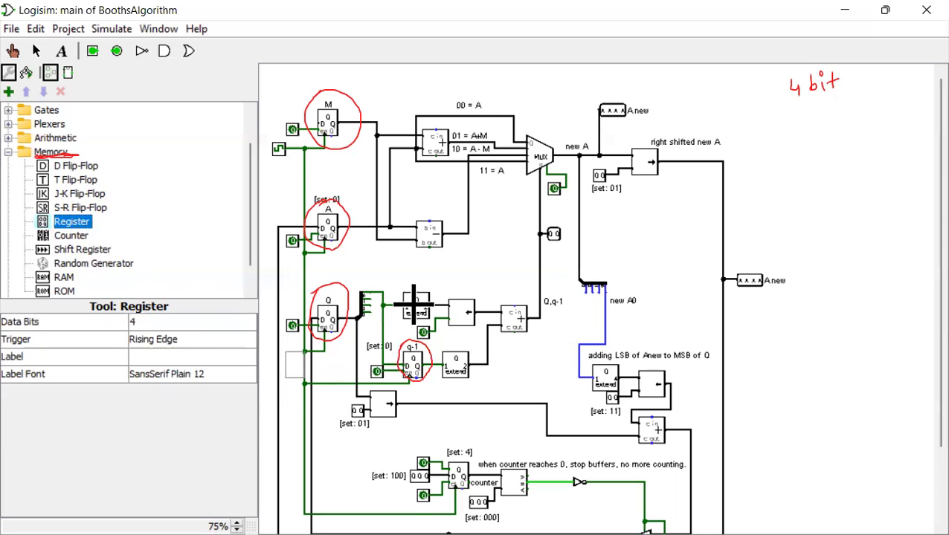
click(163, 326)
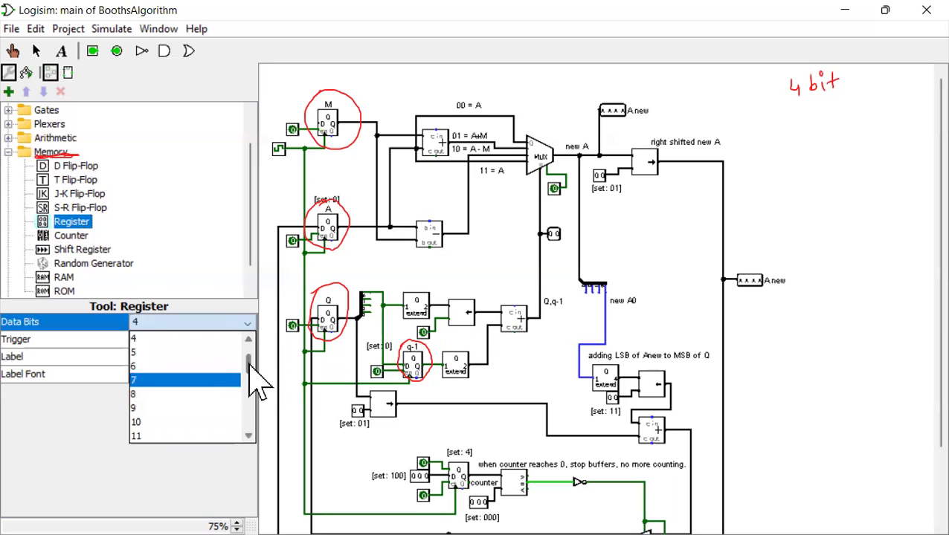
drag(249, 364, 249, 375)
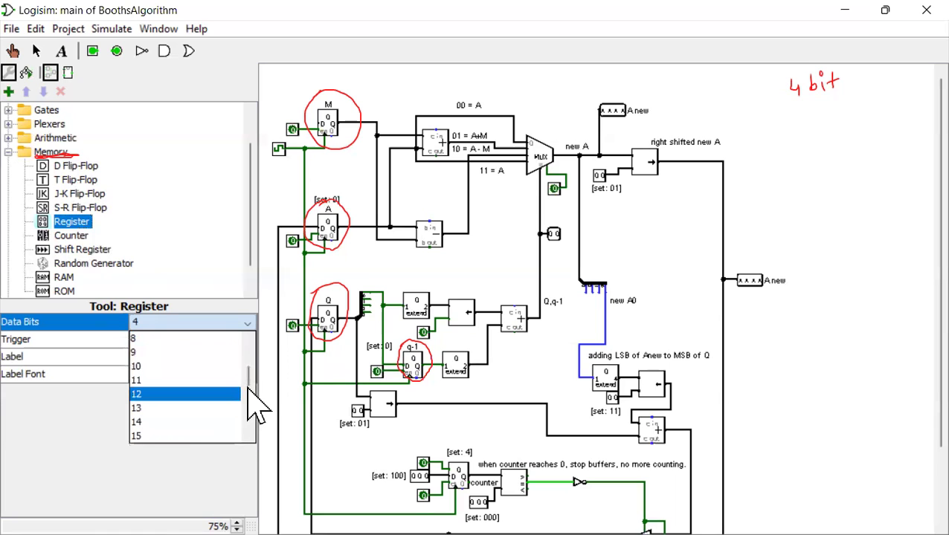
drag(247, 388, 233, 445)
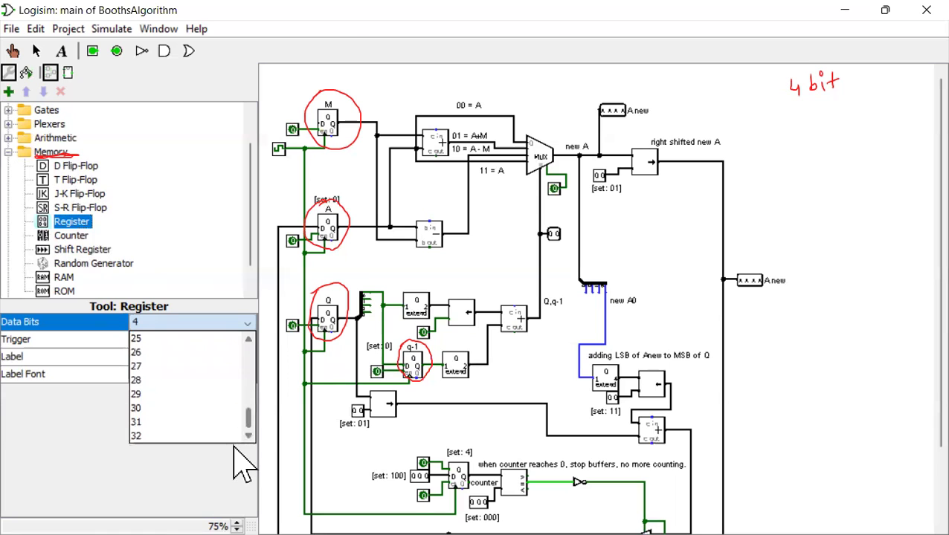
click(213, 483)
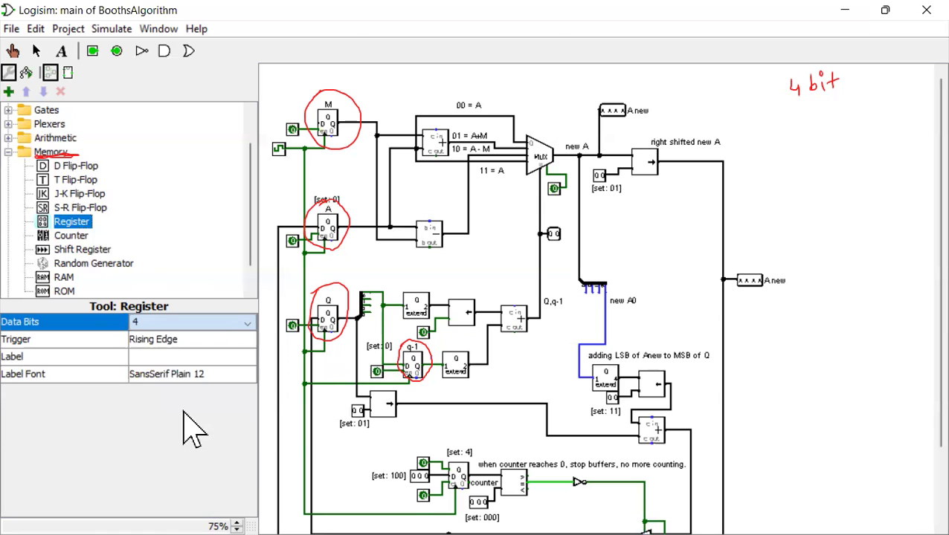
click(156, 341)
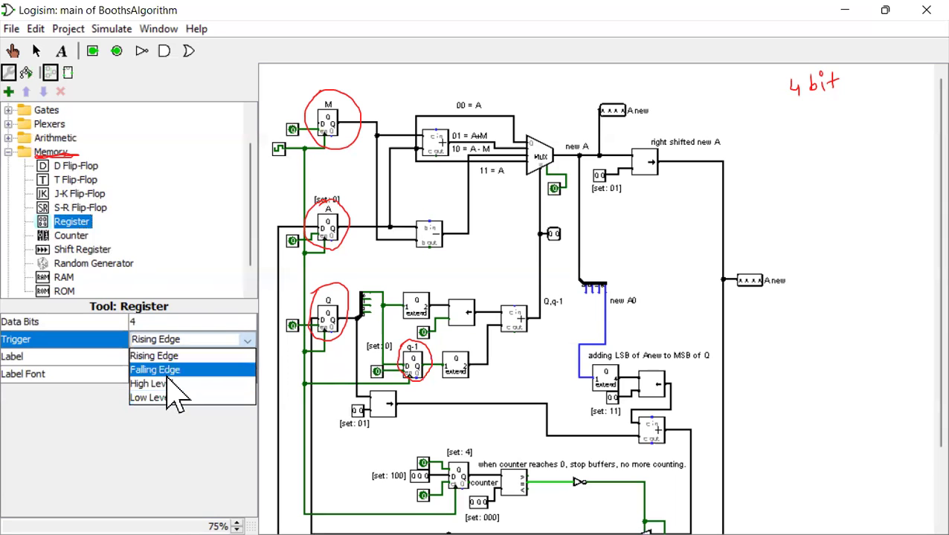
click(167, 356)
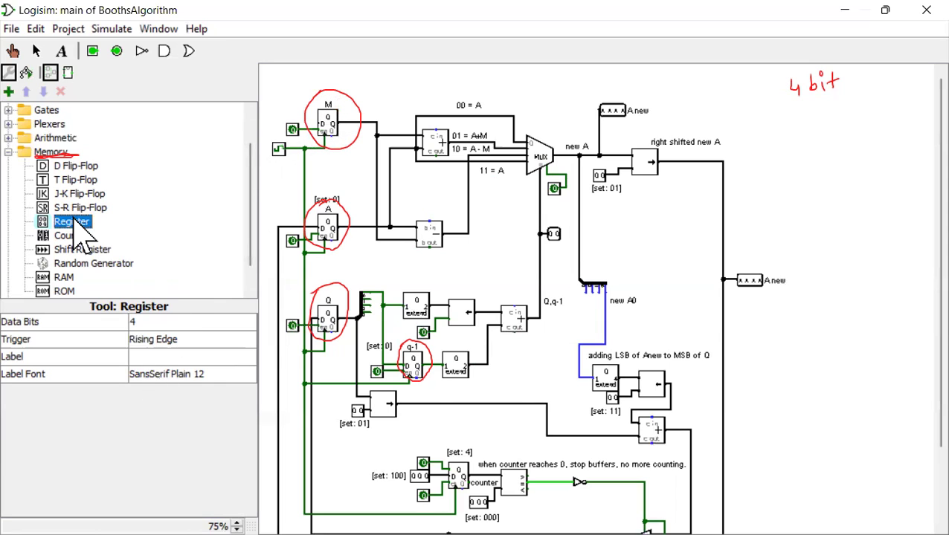
Place a trial 4-bit rising-edge register in the empty canvas area beside the circuit and delete it again
click(844, 231)
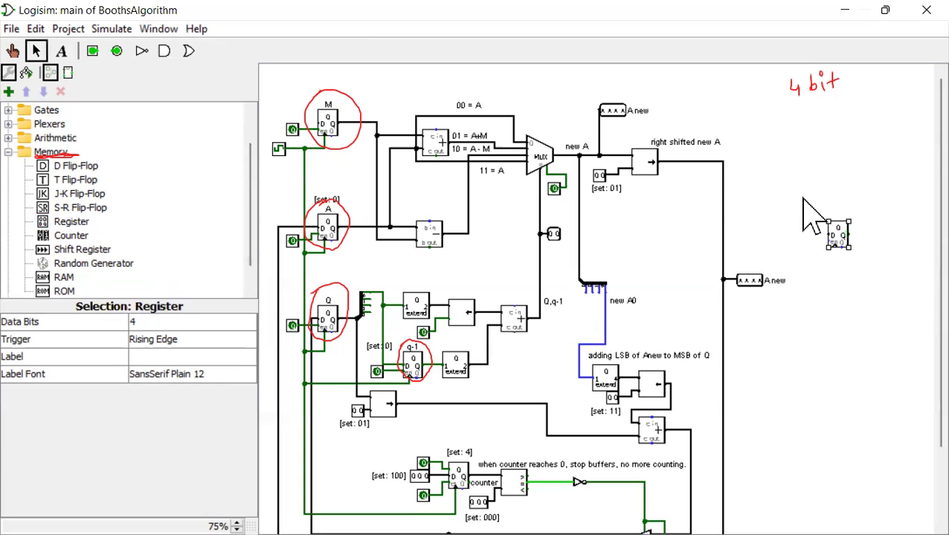
click(855, 242)
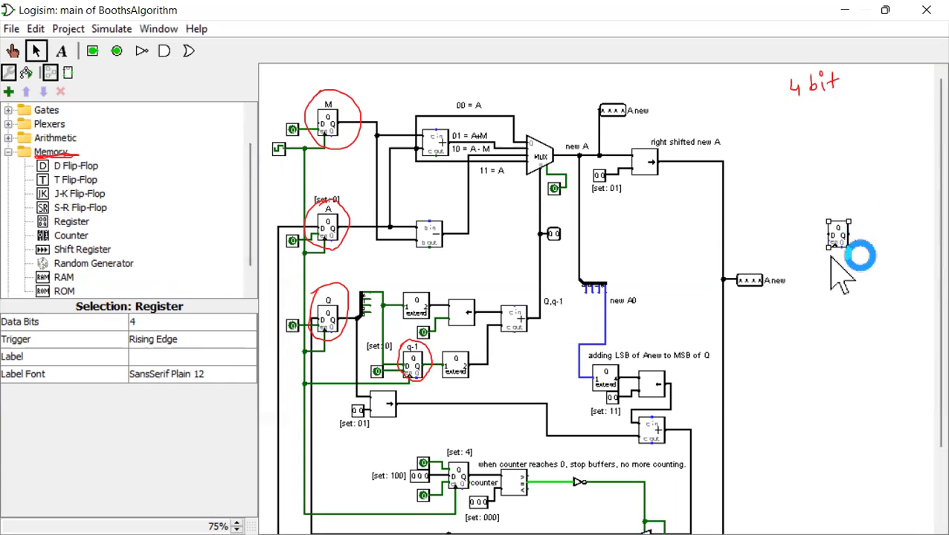
drag(829, 242, 829, 236)
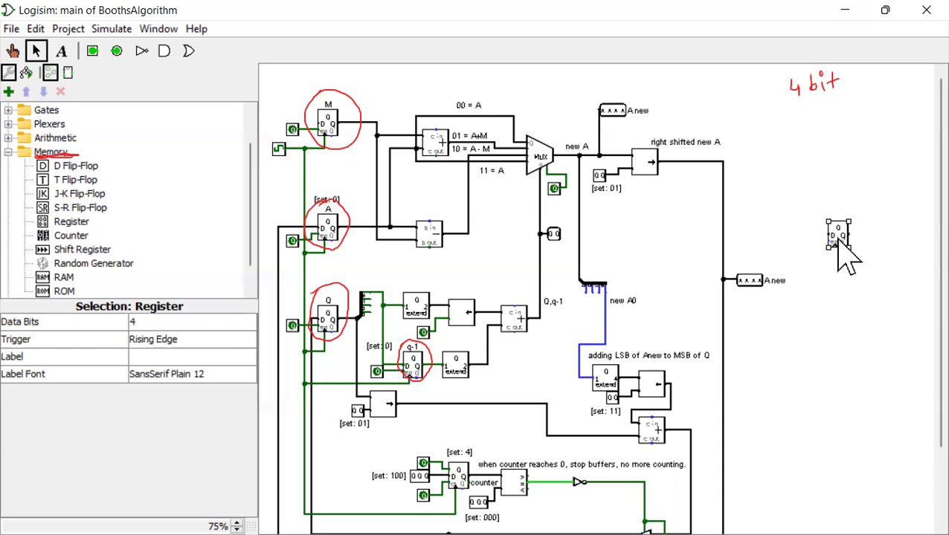
key(Delete)
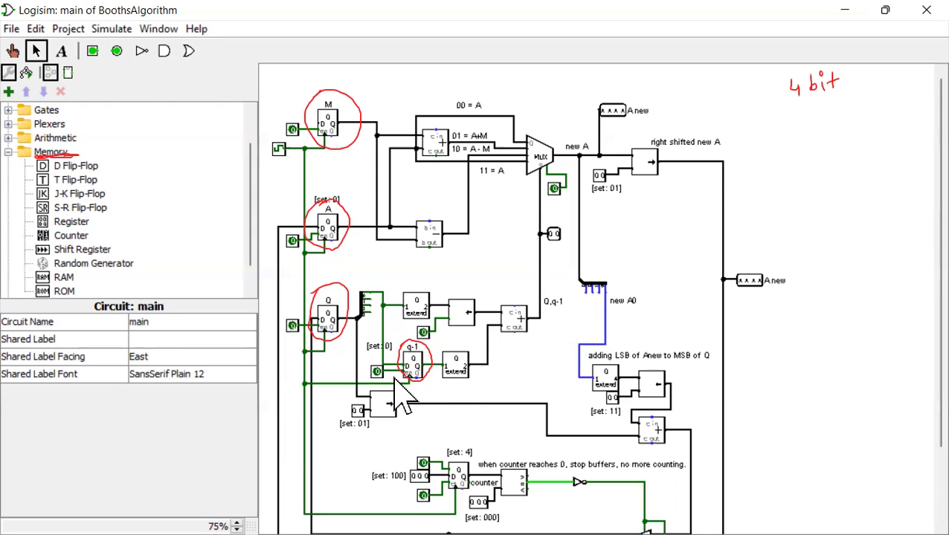
key(ctrl+z)
key(ctrl+z)
key(ctrl+z)
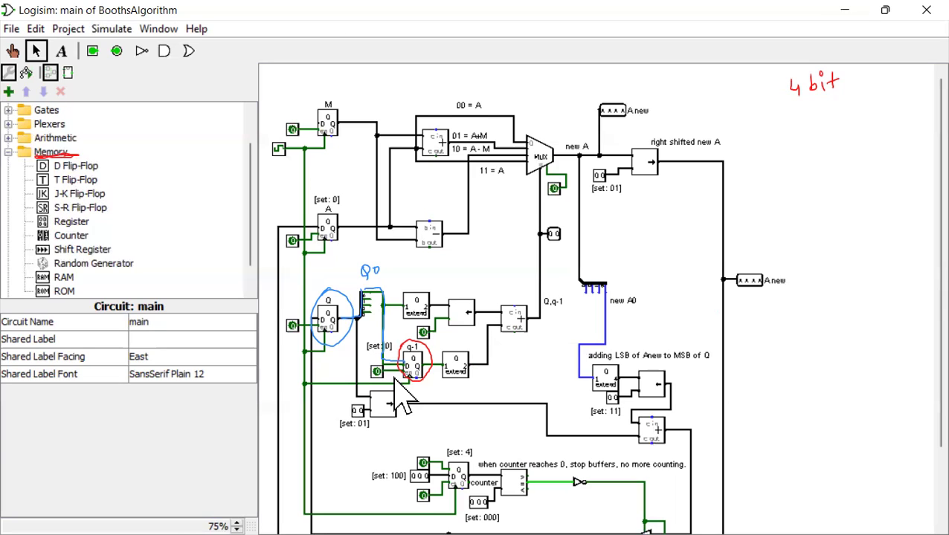
drag(382, 306, 398, 305)
drag(400, 305, 432, 306)
mouse_move(802, 220)
mouse_down()
mouse_move(807, 239)
mouse_move(815, 227)
mouse_up()
mouse_move(811, 254)
mouse_down()
mouse_move(841, 266)
mouse_move(852, 256)
mouse_up()
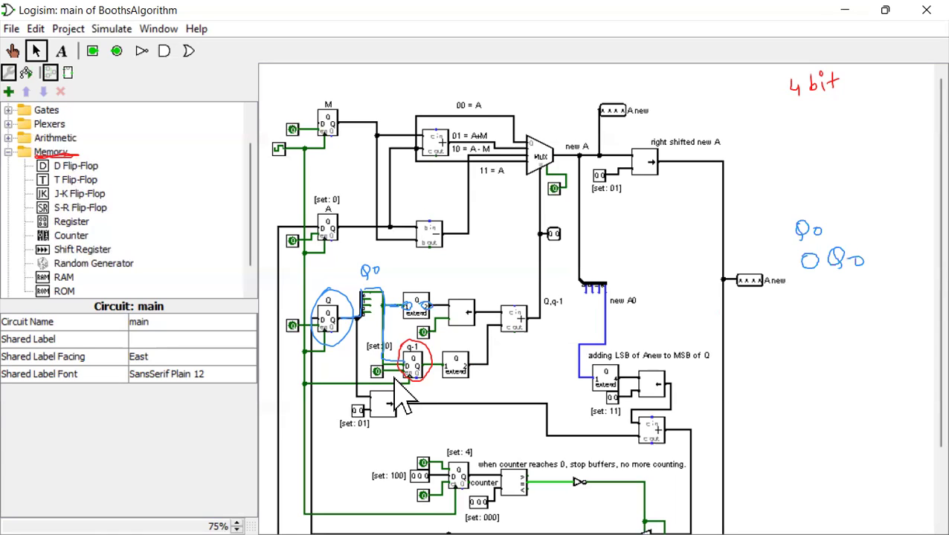
drag(791, 244, 789, 249)
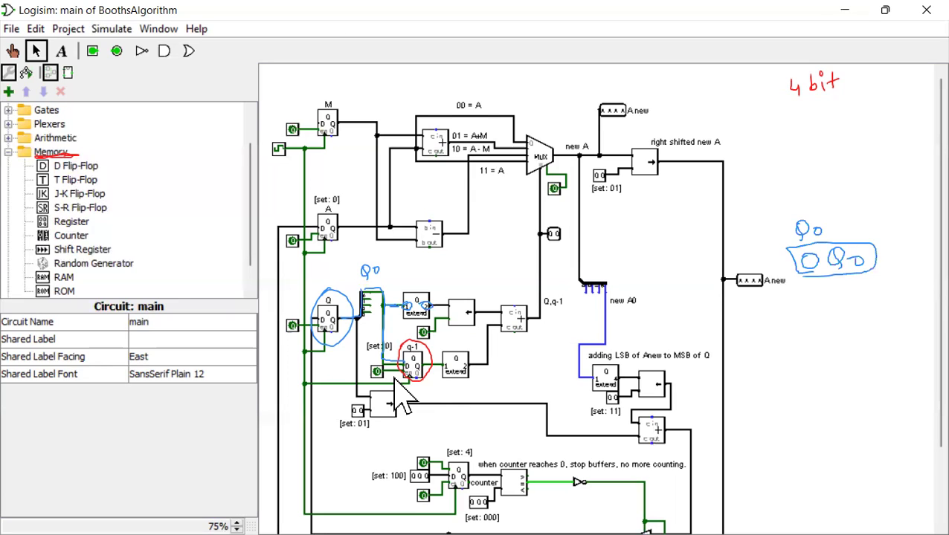
mouse_move(417, 344)
mouse_down()
mouse_move(409, 378)
mouse_move(468, 381)
mouse_up()
mouse_move(805, 297)
mouse_down()
mouse_move(841, 324)
mouse_move(863, 310)
mouse_up()
drag(872, 299, 872, 319)
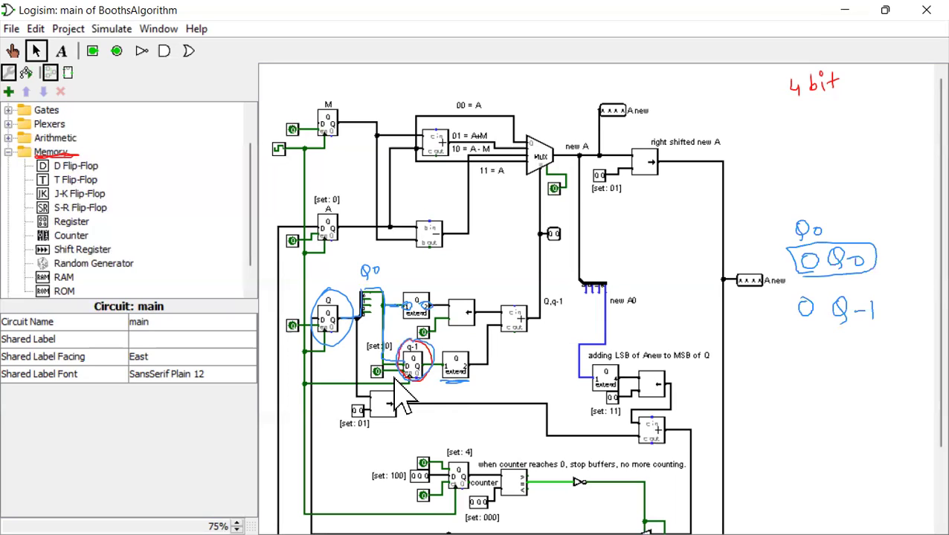
drag(461, 286, 468, 288)
drag(424, 321, 427, 323)
mouse_move(849, 209)
mouse_down()
mouse_move(843, 235)
mouse_move(855, 209)
mouse_up()
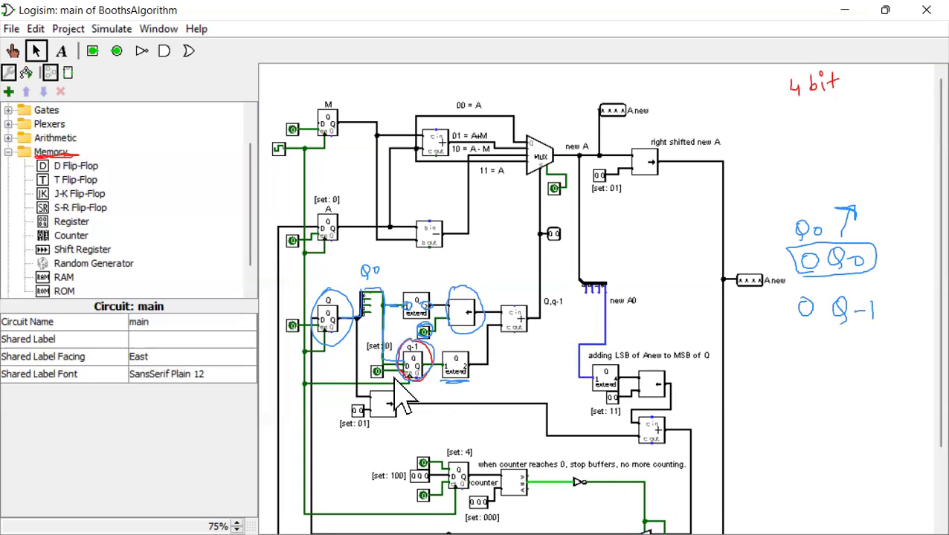
mouse_move(812, 156)
mouse_down()
mouse_move(816, 182)
mouse_move(855, 153)
mouse_up()
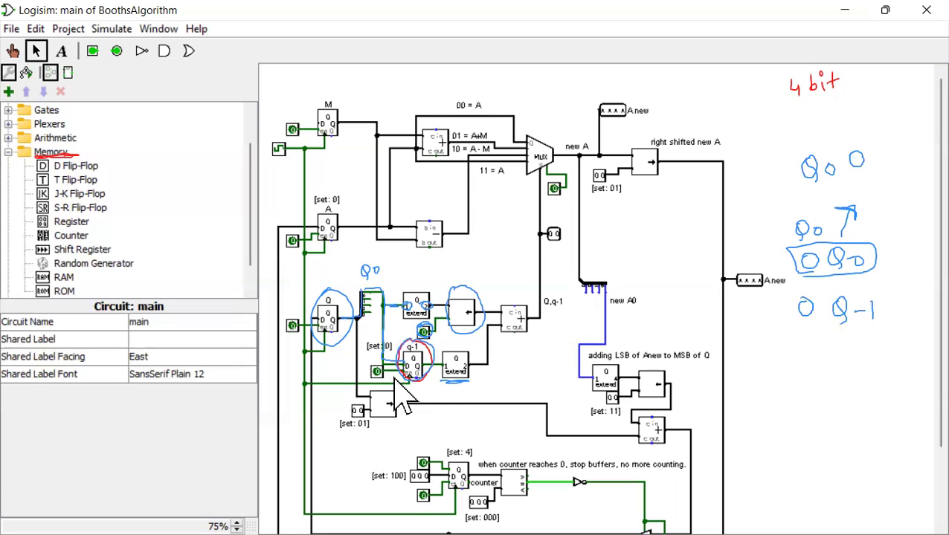
drag(507, 340, 531, 339)
mouse_move(788, 344)
mouse_down()
mouse_move(792, 367)
mouse_move(801, 349)
mouse_move(818, 345)
mouse_up()
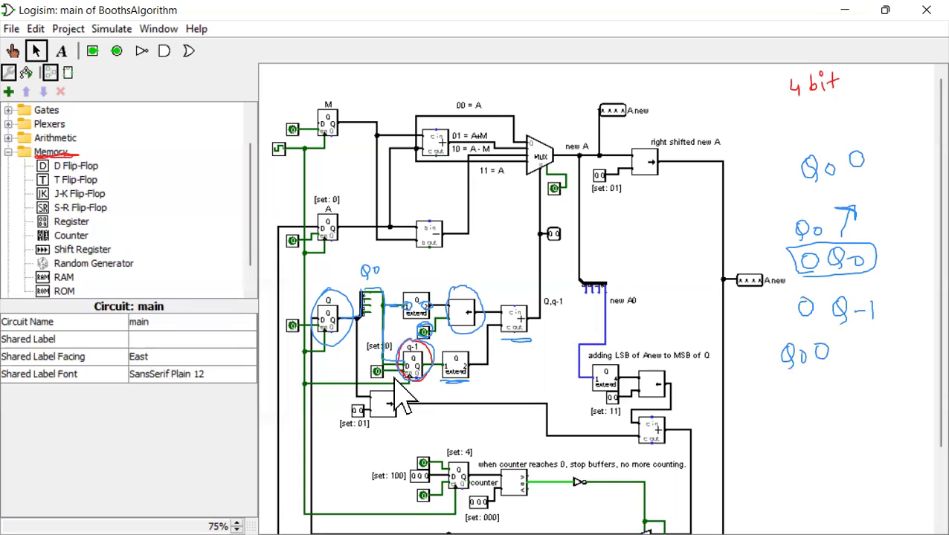
drag(788, 379, 822, 393)
drag(830, 381, 839, 391)
drag(765, 407, 864, 402)
mouse_move(787, 419)
mouse_down()
mouse_move(793, 447)
mouse_move(801, 430)
mouse_move(833, 447)
mouse_move(847, 433)
mouse_move(852, 444)
mouse_up()
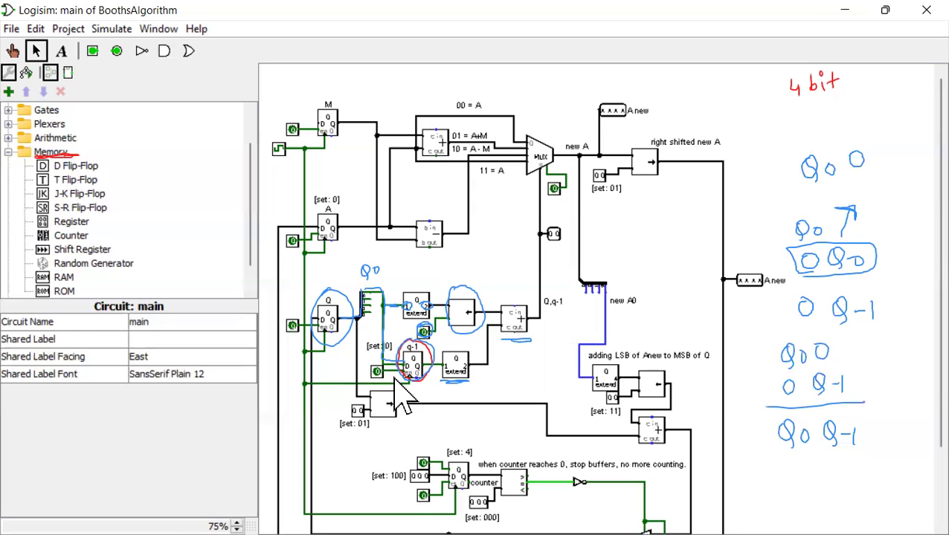
drag(539, 313, 538, 170)
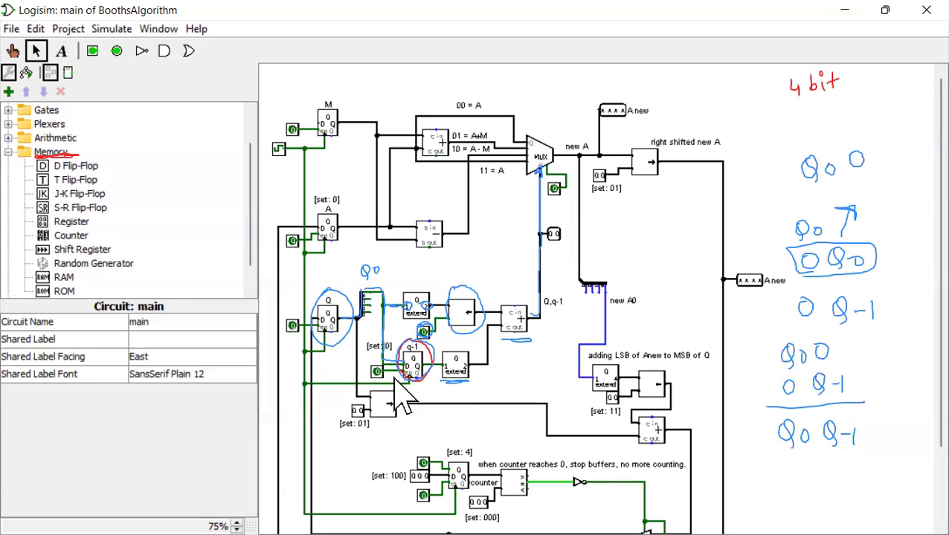
drag(763, 407, 867, 402)
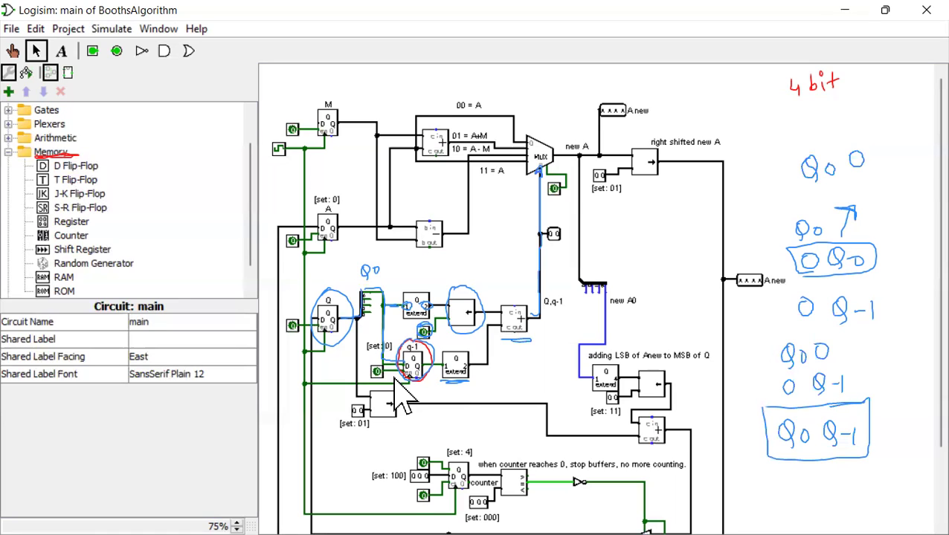
drag(520, 137, 519, 174)
drag(553, 153, 596, 155)
key(e)
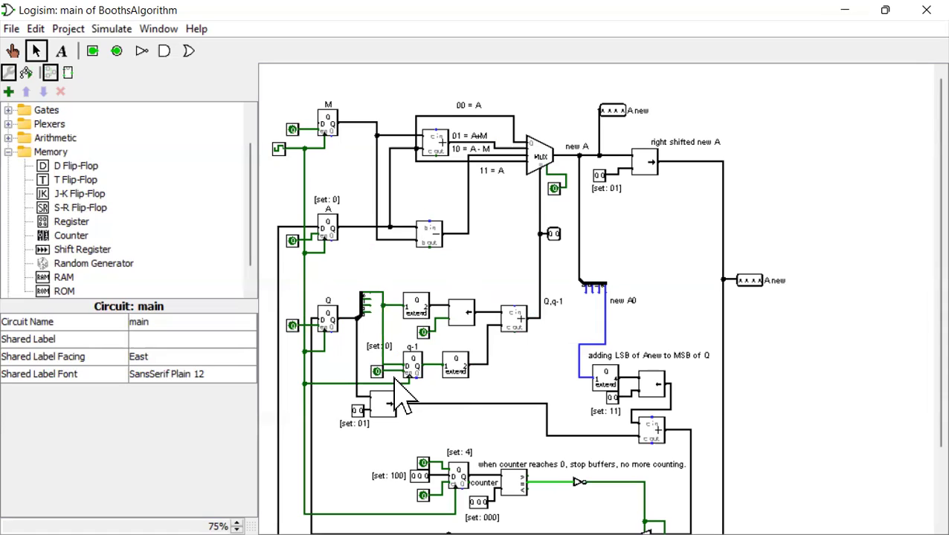
drag(337, 124, 422, 136)
drag(422, 148, 338, 226)
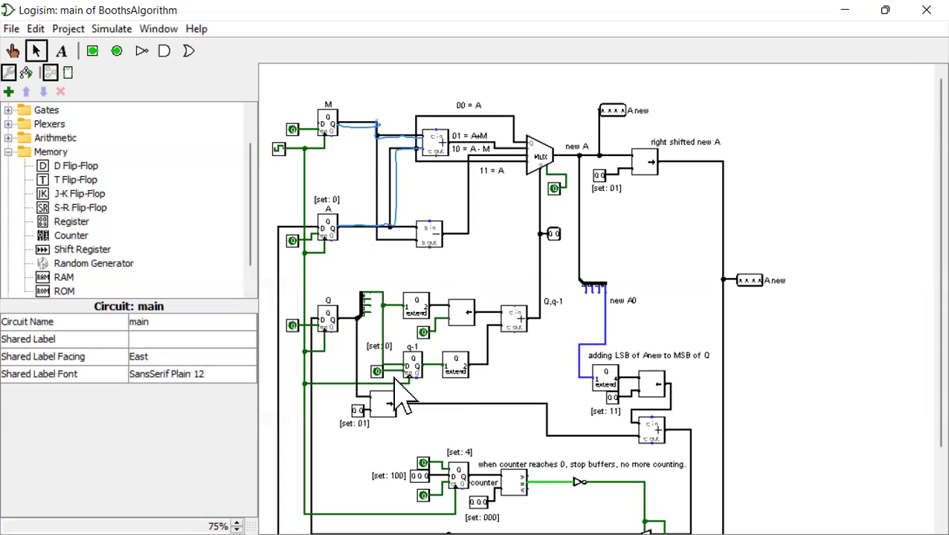
drag(451, 133, 476, 141)
drag(461, 128, 451, 138)
drag(486, 140, 523, 146)
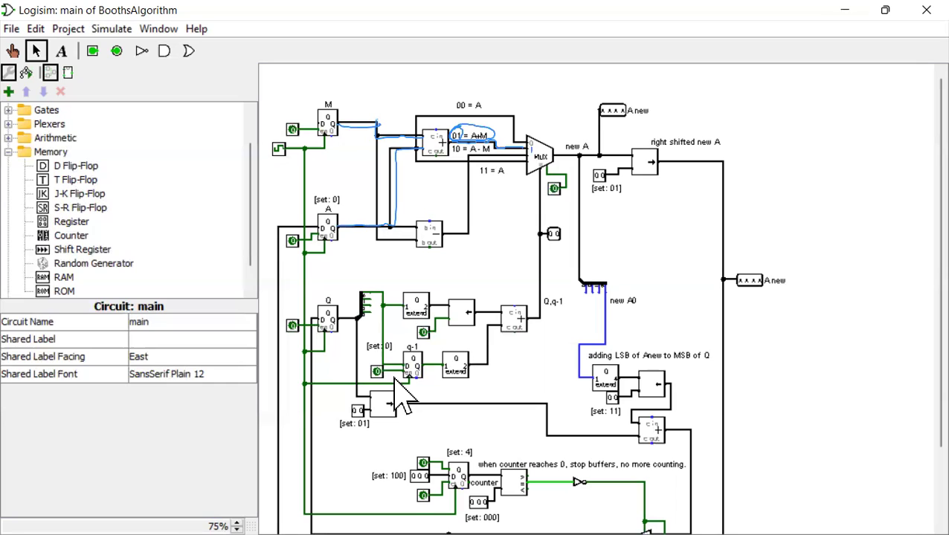
drag(444, 233, 469, 216)
drag(342, 123, 415, 240)
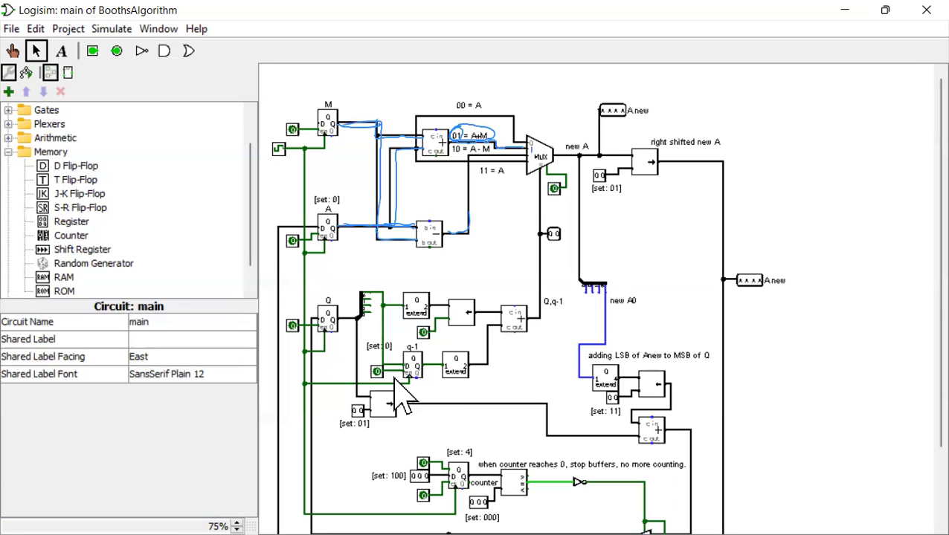
drag(467, 193, 470, 231)
drag(468, 158, 467, 193)
mouse_move(768, 80)
mouse_down()
mouse_move(768, 92)
mouse_move(778, 80)
mouse_move(788, 95)
mouse_move(819, 85)
mouse_up()
drag(809, 89, 845, 89)
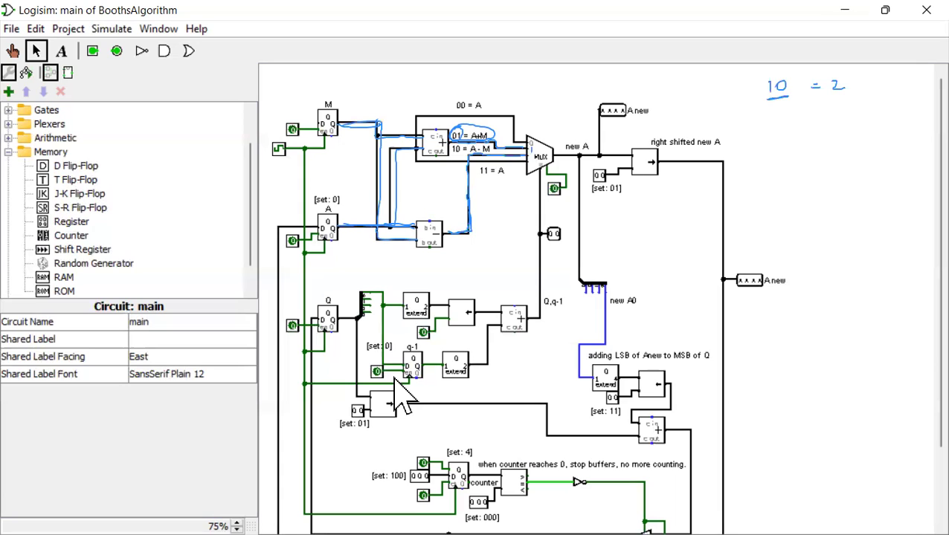
drag(530, 139, 533, 168)
drag(472, 153, 519, 153)
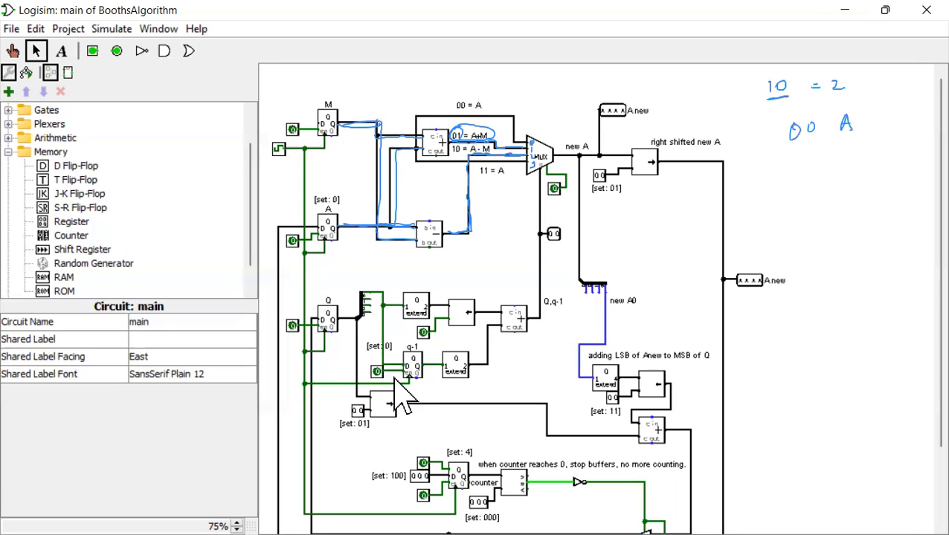
drag(392, 152, 391, 221)
drag(415, 146, 515, 141)
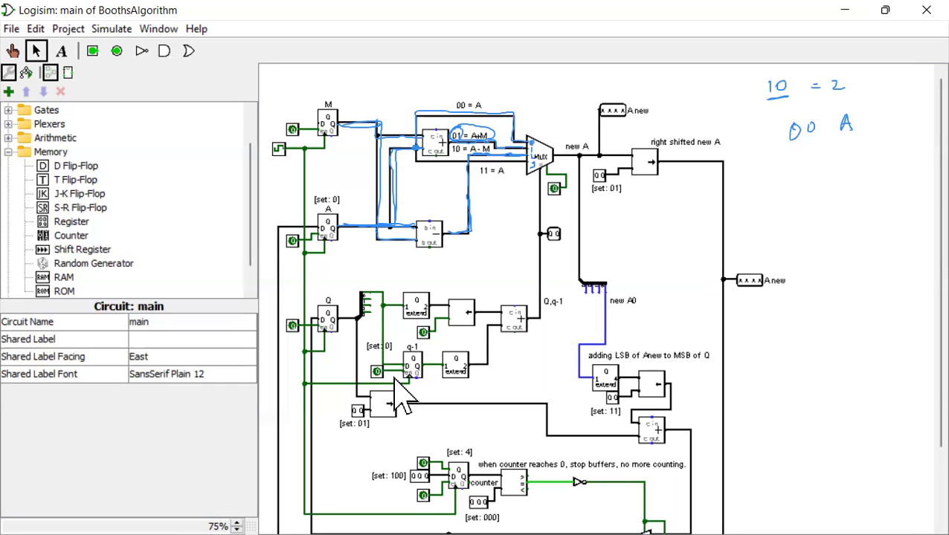
drag(414, 156, 528, 161)
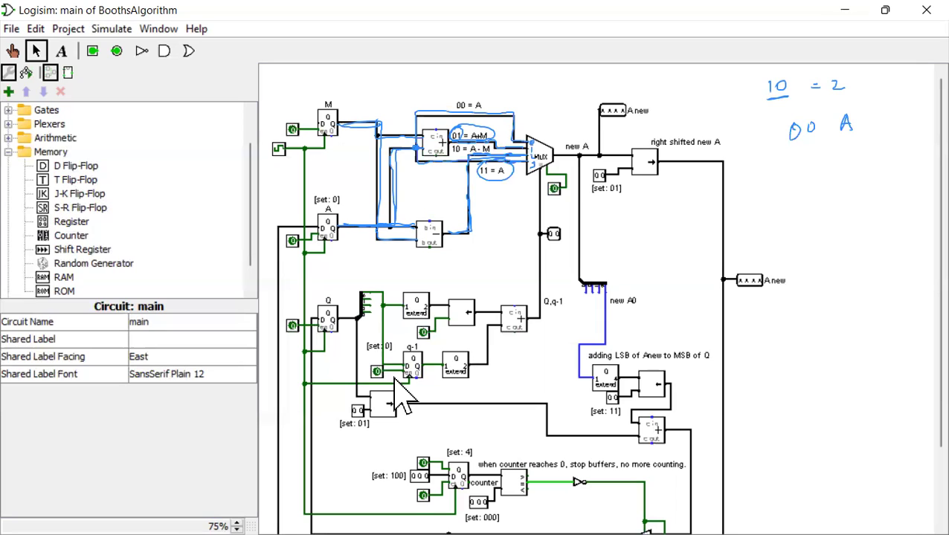
key(Escape)
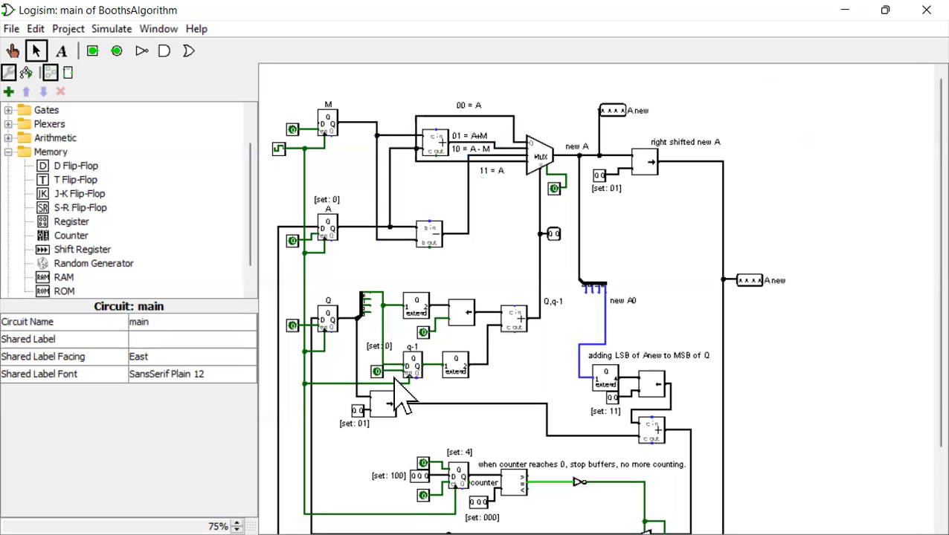
drag(558, 225, 498, 226)
drag(512, 224, 510, 226)
mouse_move(515, 139)
mouse_down()
mouse_move(591, 155)
mouse_move(568, 132)
mouse_up()
drag(562, 128, 571, 126)
drag(503, 242, 511, 254)
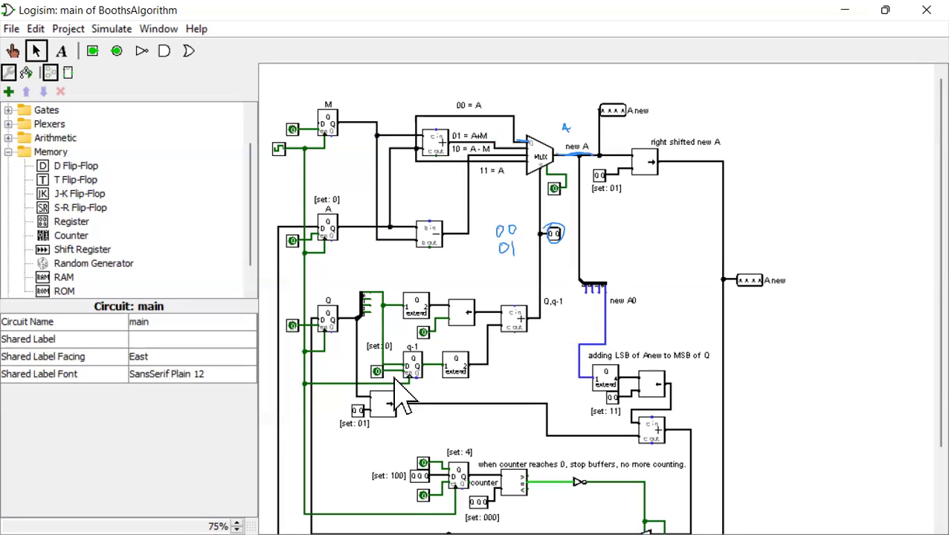
drag(574, 120, 574, 130)
drag(569, 125, 589, 131)
mouse_move(504, 260)
mouse_down()
mouse_move(504, 270)
mouse_move(511, 262)
mouse_up()
key(Escape)
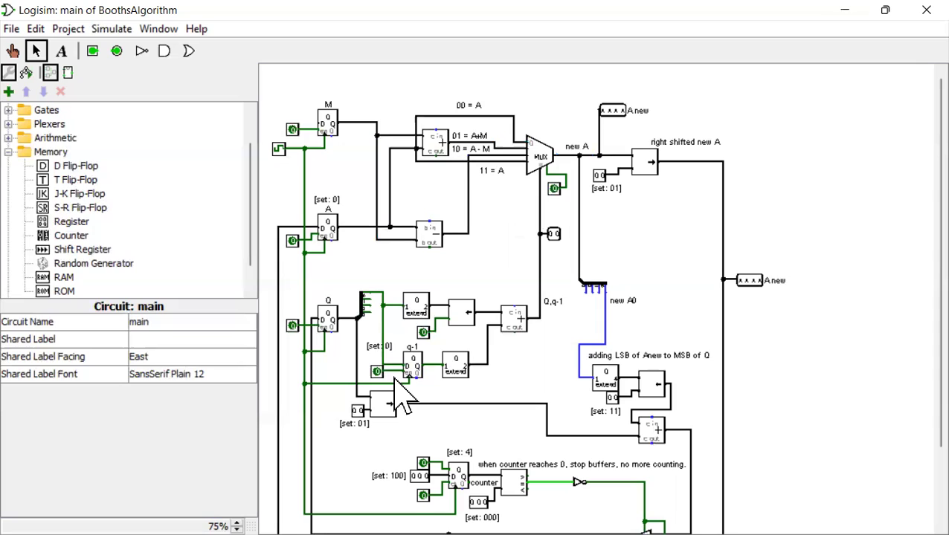
drag(562, 138, 570, 137)
drag(571, 128, 589, 135)
key(Escape)
drag(559, 139, 568, 138)
key(Escape)
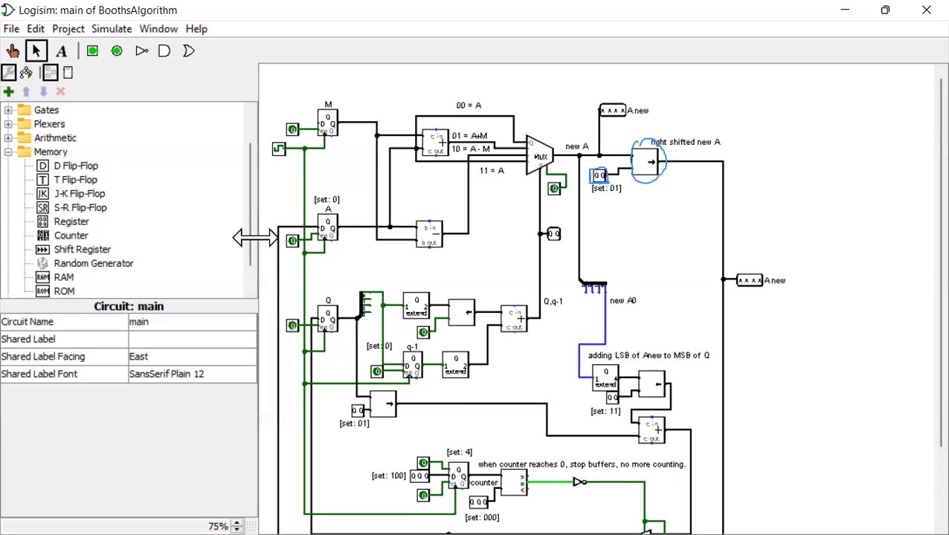
scroll(250, 242, down, 2)
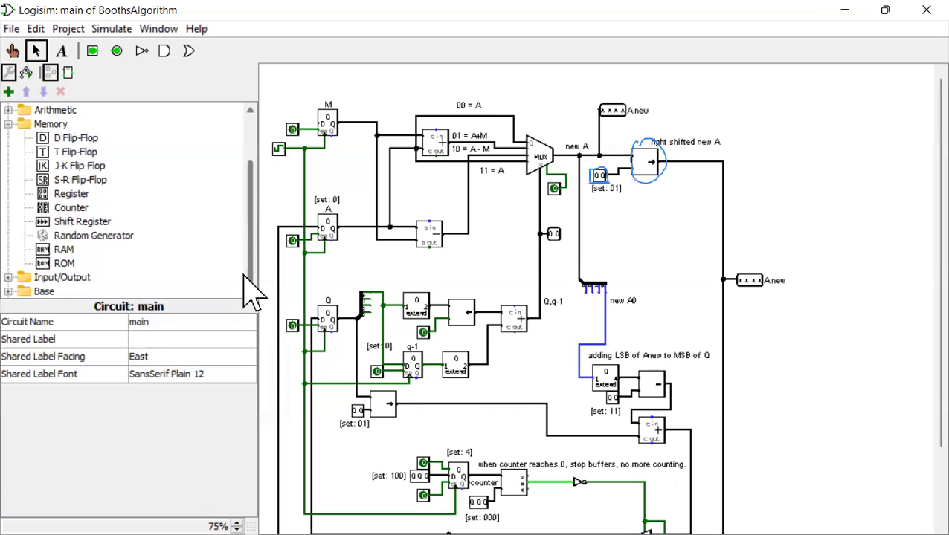
scroll(252, 276, up, 2)
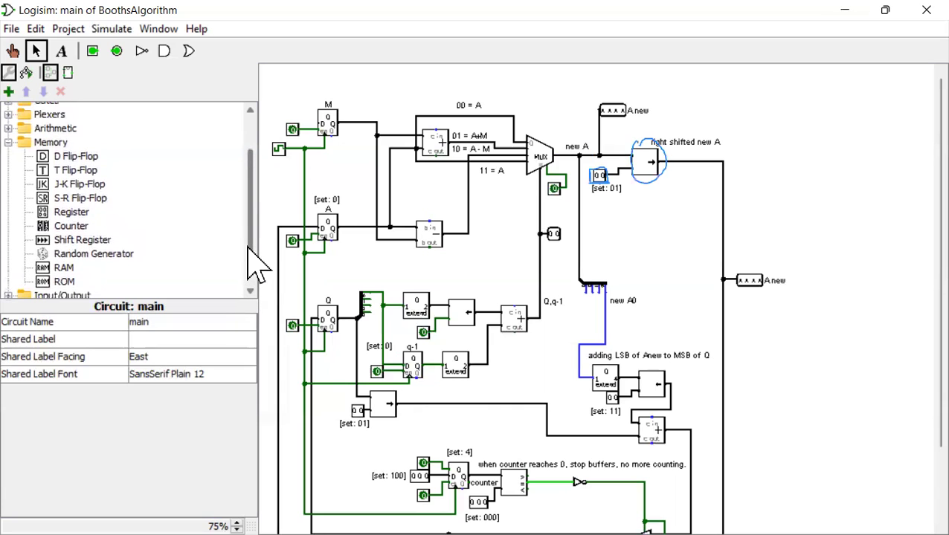
Place a trial multiplexer with 1 select bit and 1 data bit in the empty canvas area beside the circuit and delete it again
scroll(249, 249, up, 1)
scroll(249, 250, down, 2)
scroll(244, 250, up, 1)
scroll(250, 245, up, 4)
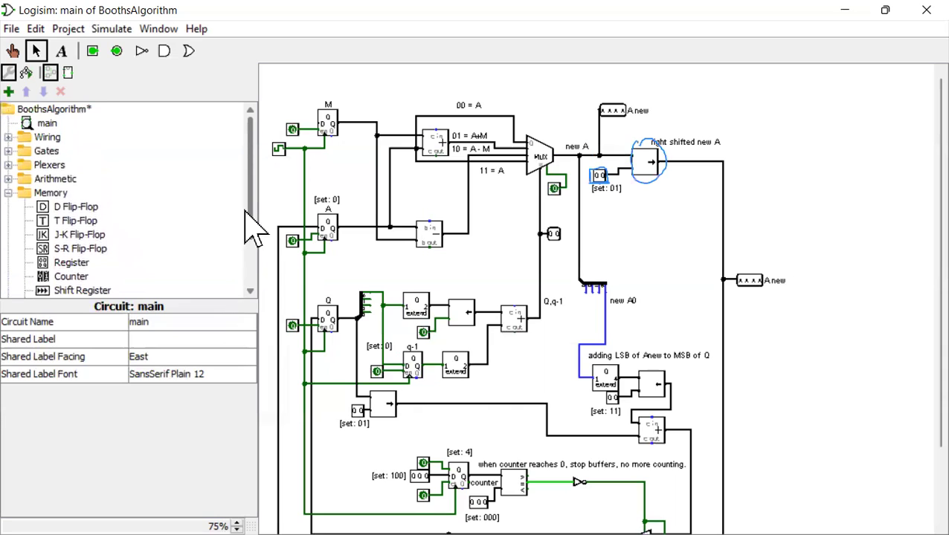
click(8, 165)
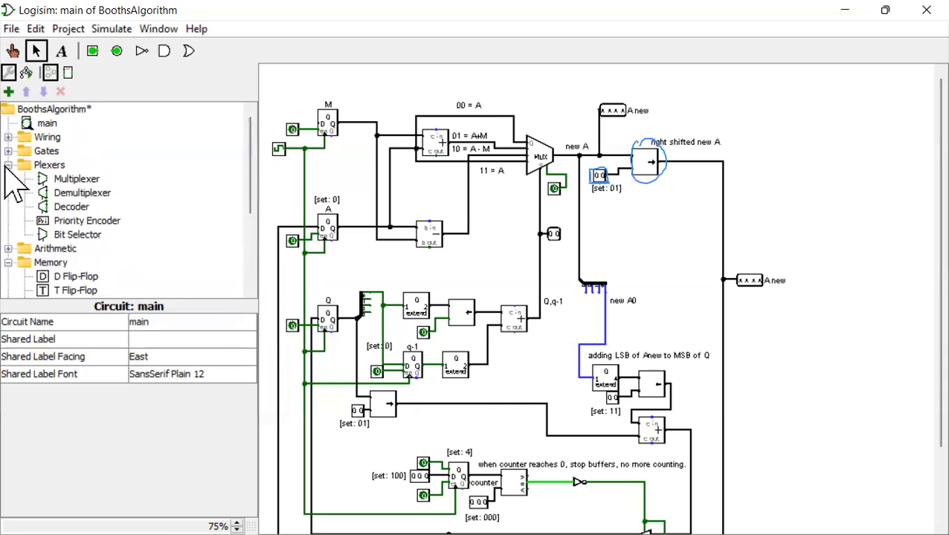
click(77, 179)
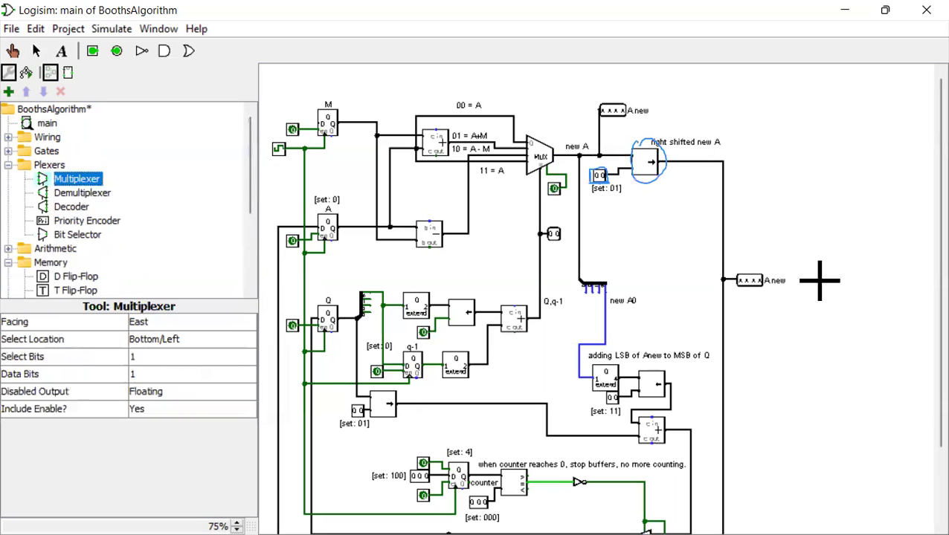
click(847, 336)
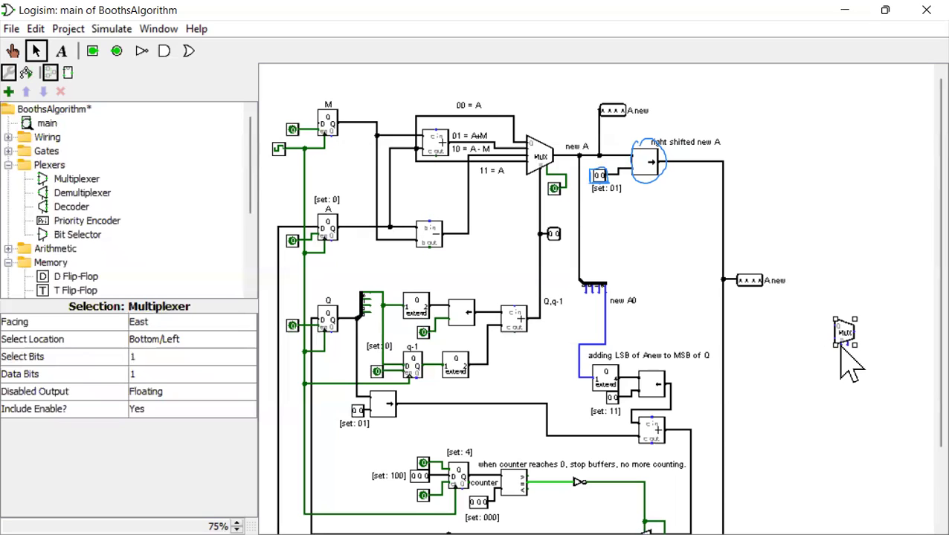
key(Delete)
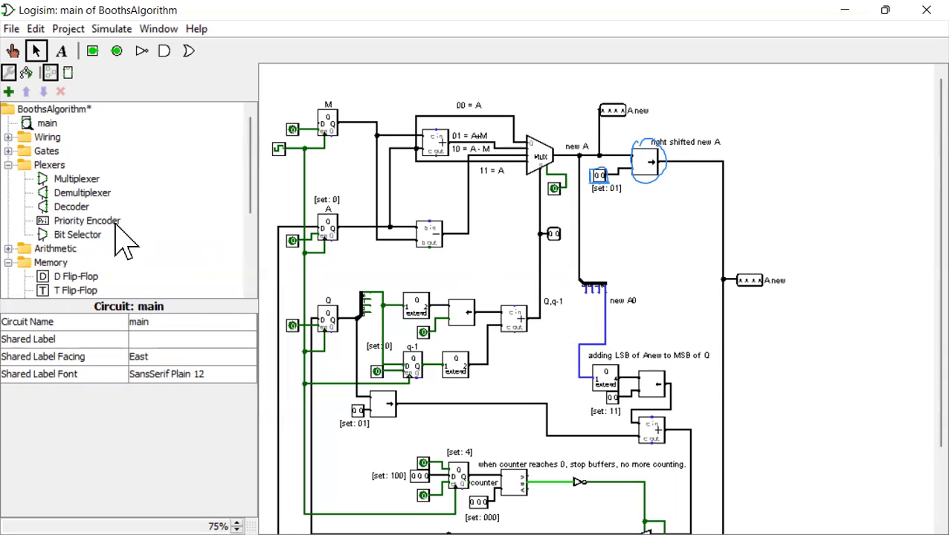
Look through the components in the Arithmetic, Memory and Input/Output libraries
click(7, 248)
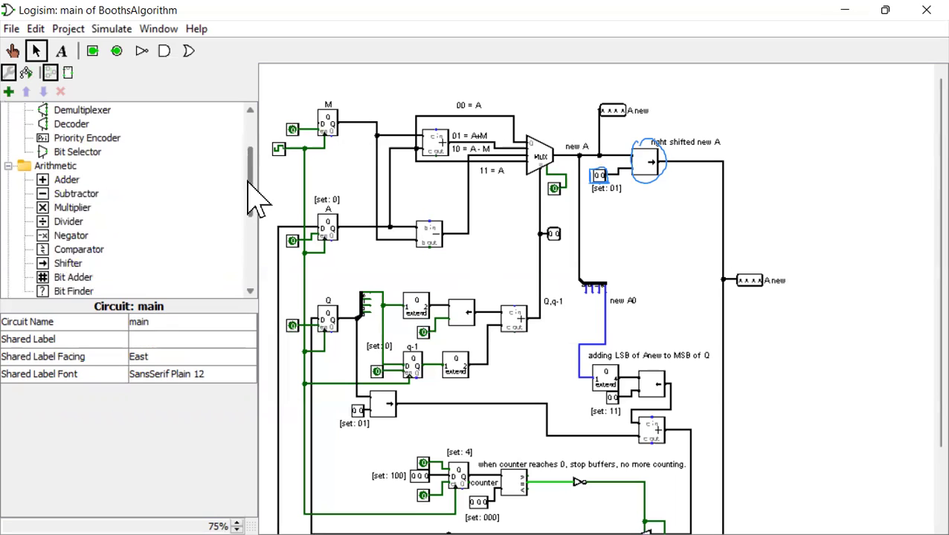
drag(249, 182, 250, 202)
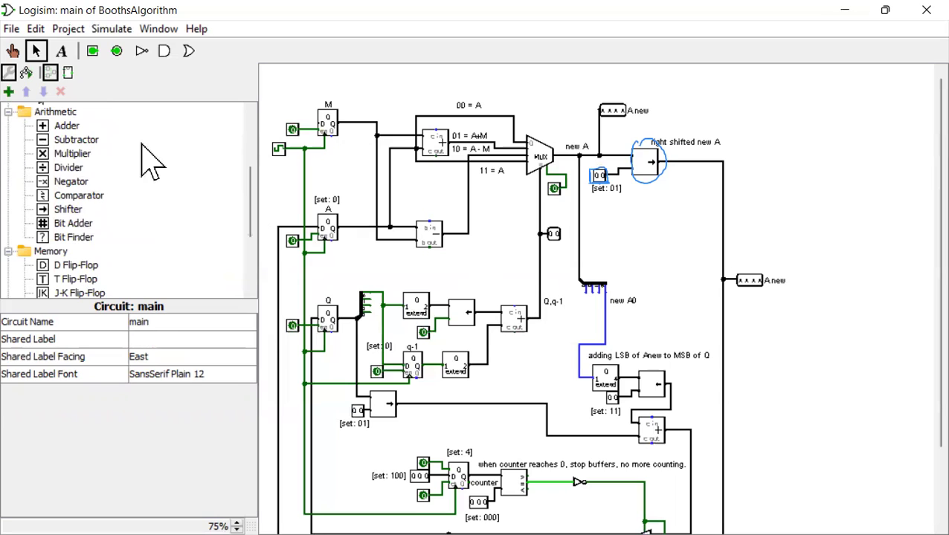
drag(253, 223, 247, 291)
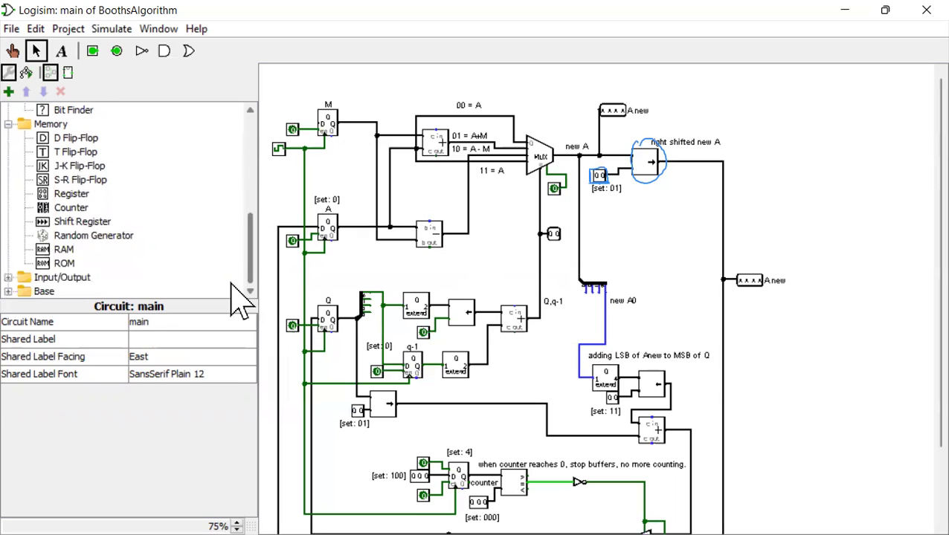
click(9, 278)
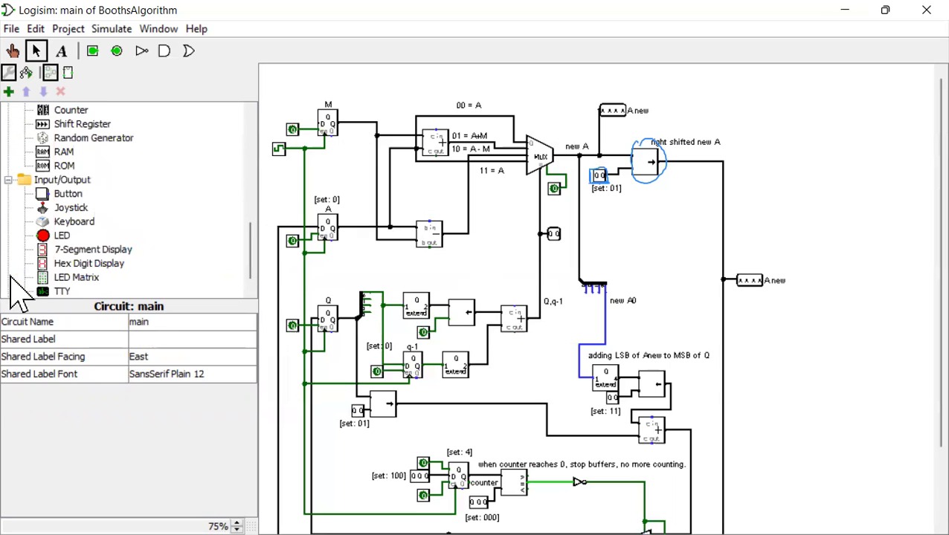
drag(260, 253, 257, 89)
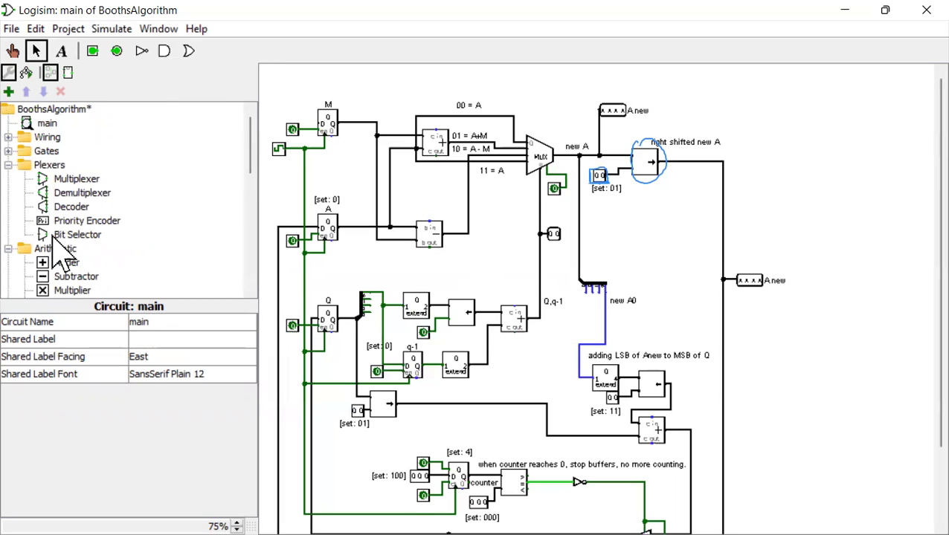
Place a trial shifter in the empty canvas area beside the circuit, trying shift type Logical Right before setting Arithmetic Right
drag(250, 169, 244, 204)
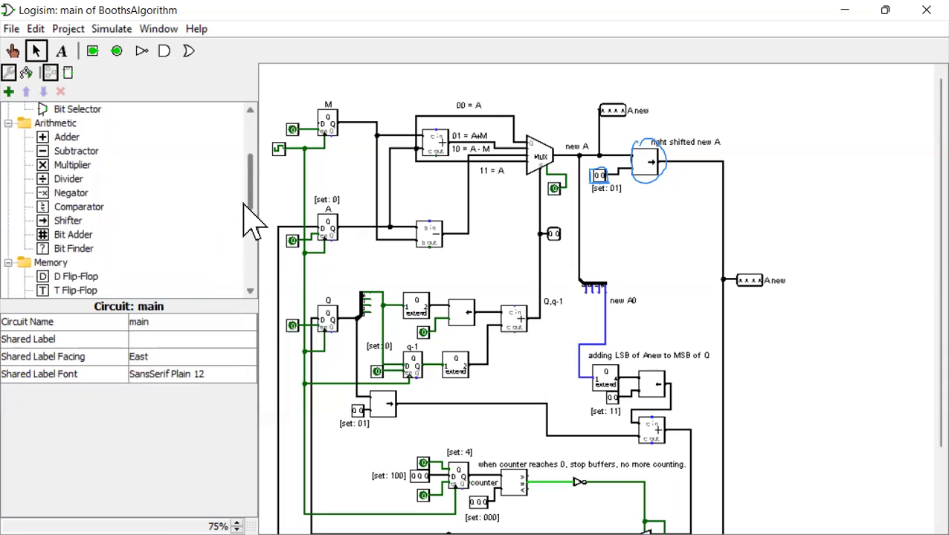
click(67, 222)
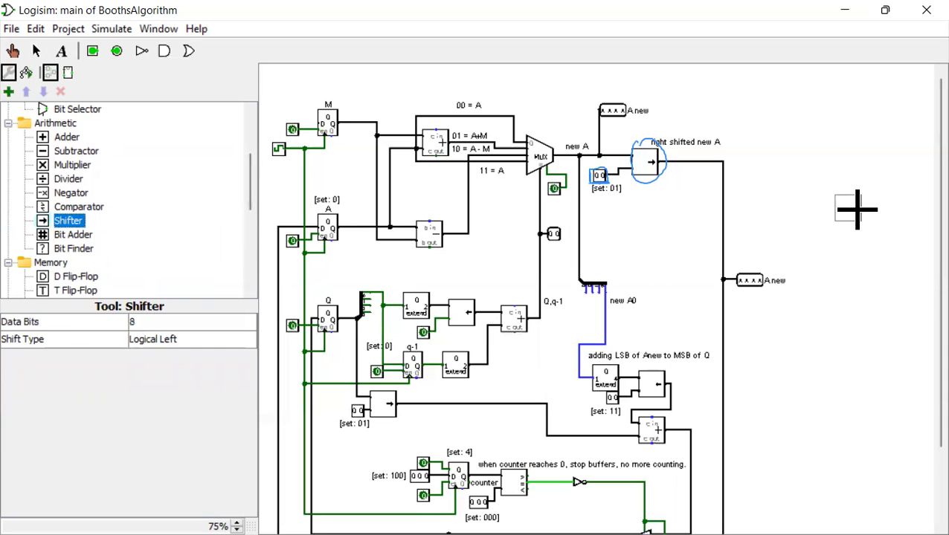
click(859, 210)
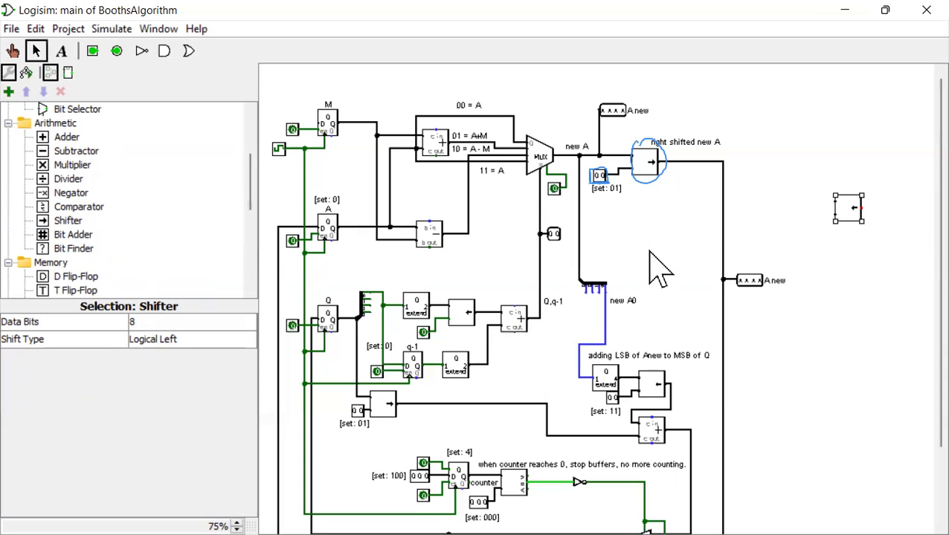
click(151, 345)
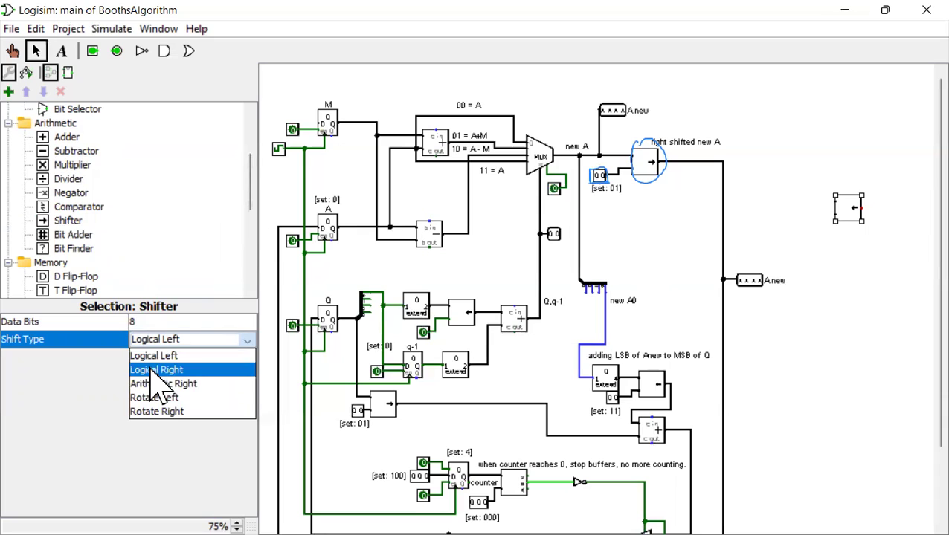
click(156, 371)
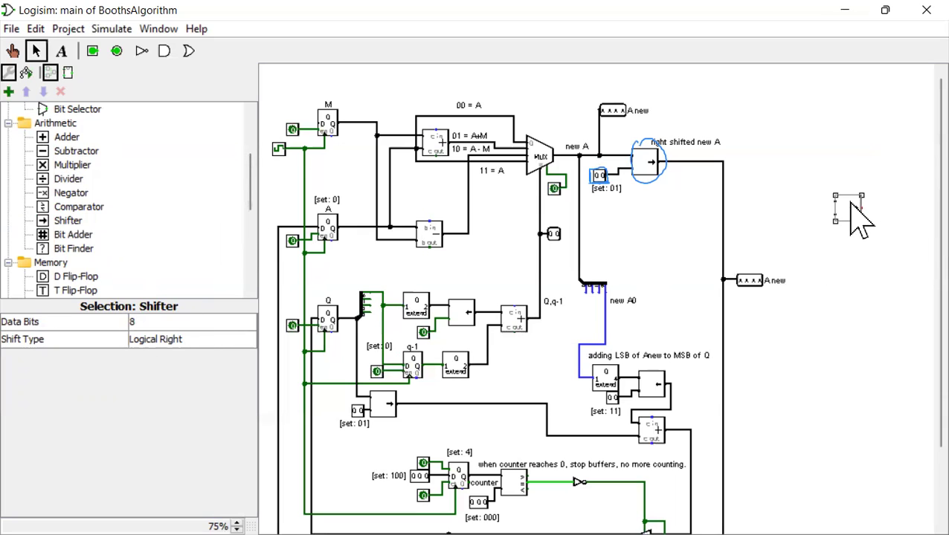
click(199, 340)
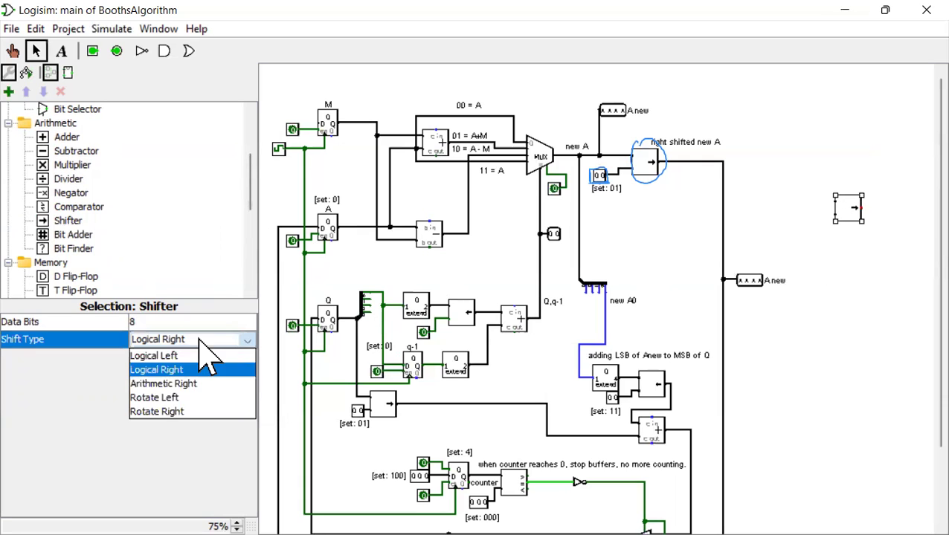
click(170, 385)
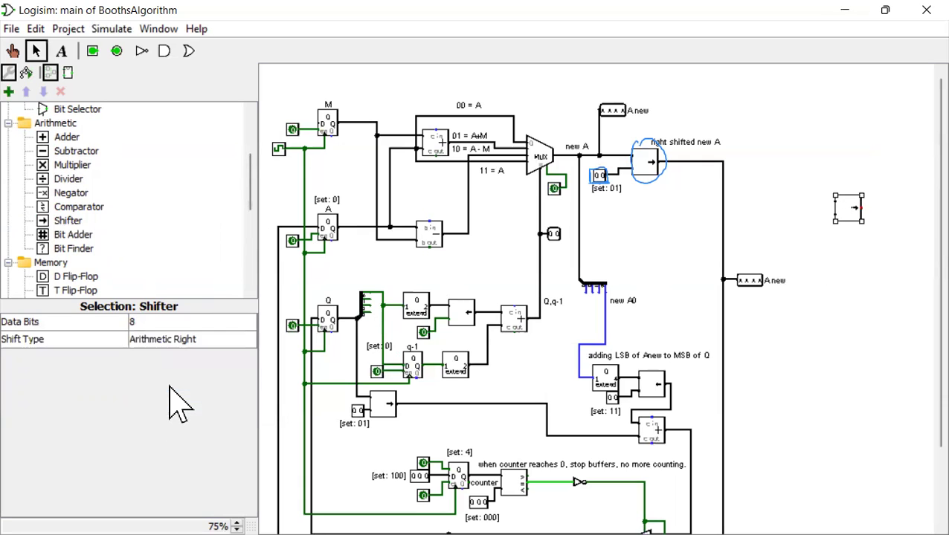
Check the data bit widths available for the trial shifter, keeping 8, and delete it from the canvas
click(175, 324)
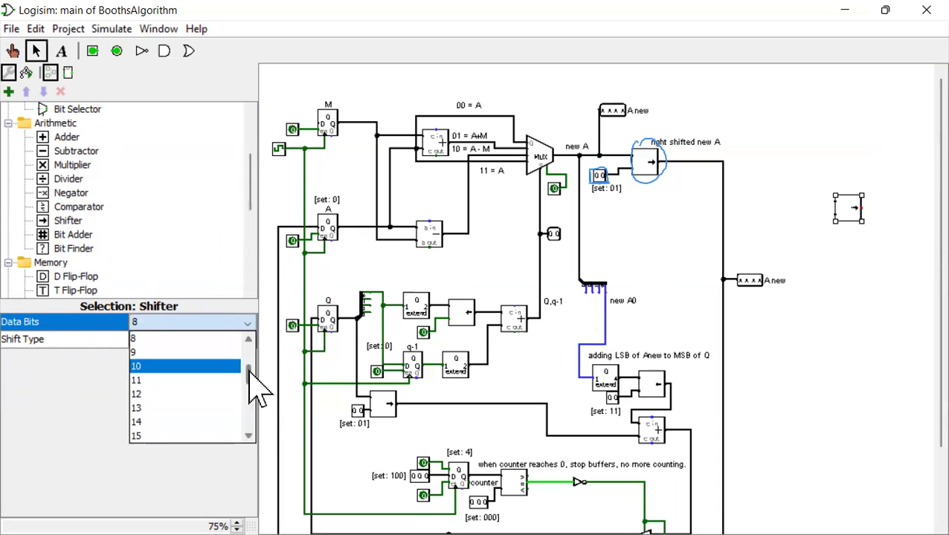
drag(248, 371, 249, 338)
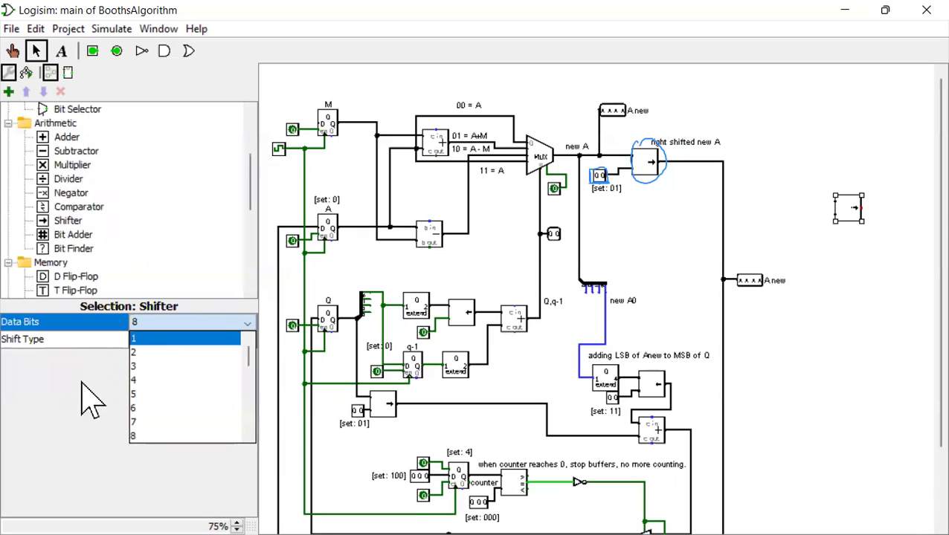
click(97, 397)
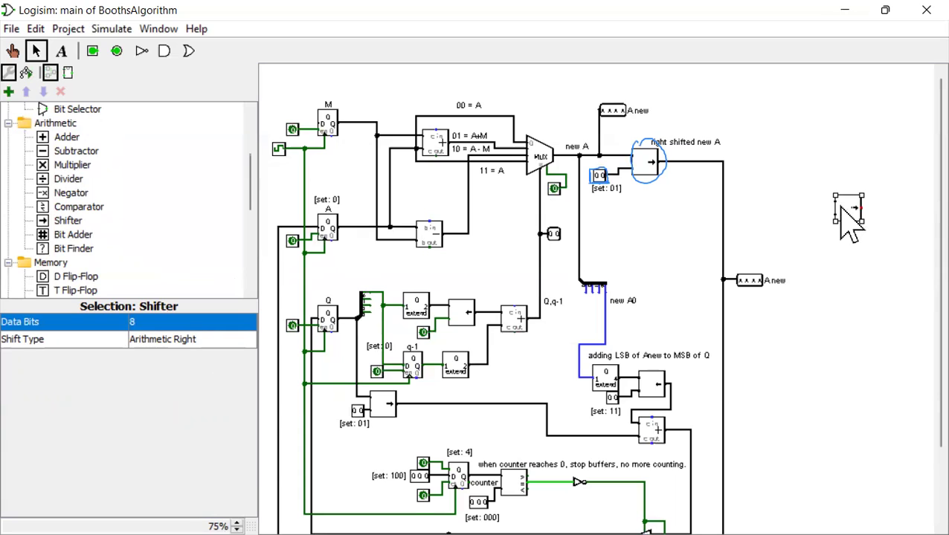
key(Delete)
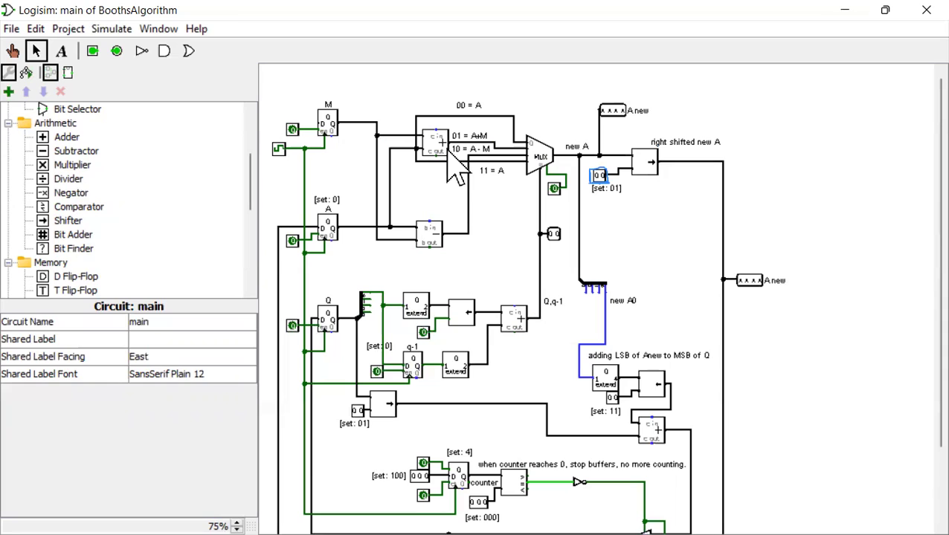
Inspect the attributes of the shifter producing the right shifted new A and examine the circuit around new A0 and Q
click(644, 168)
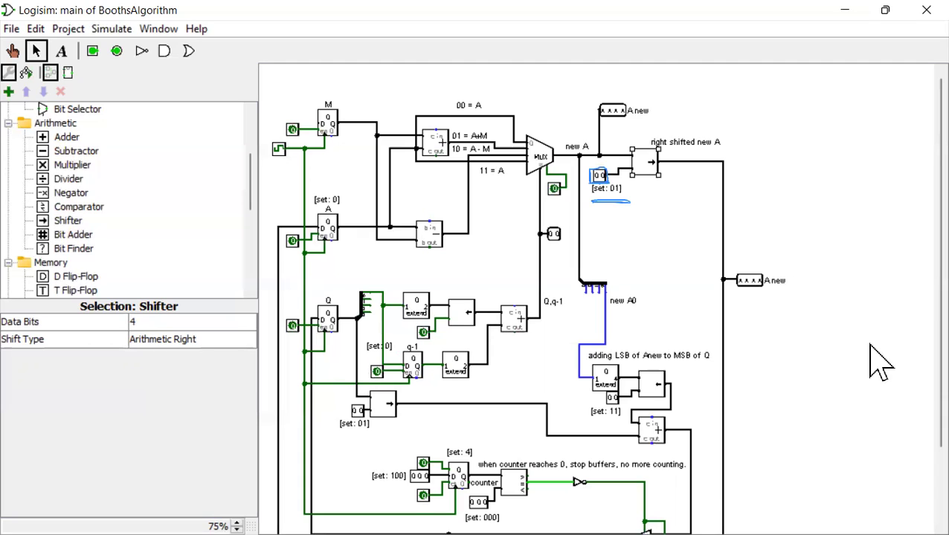
scroll(890, 350, down, 4)
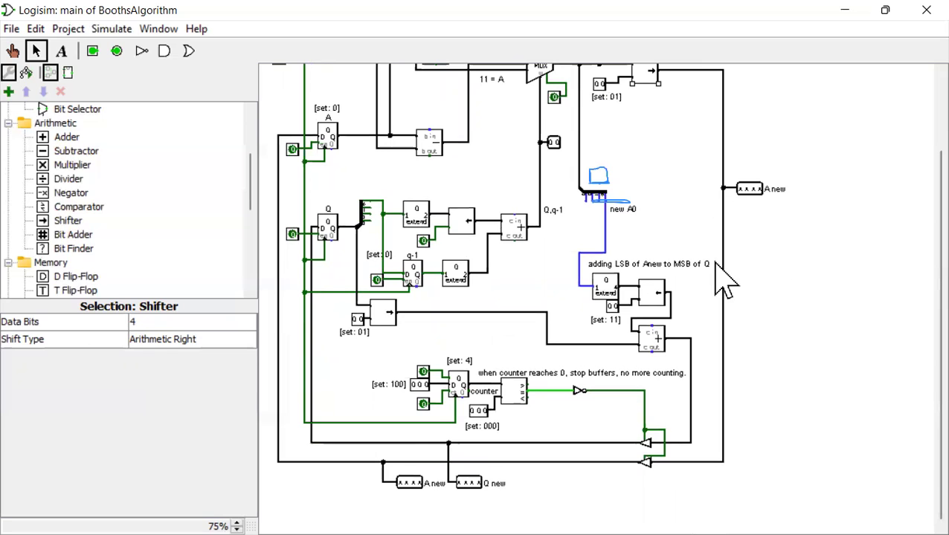
scroll(881, 272, up, 2)
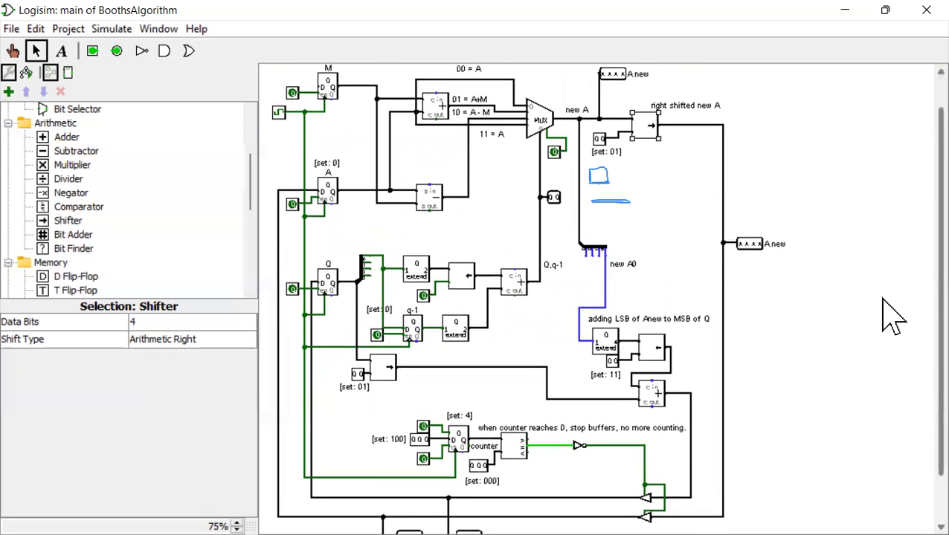
scroll(891, 357, down, 2)
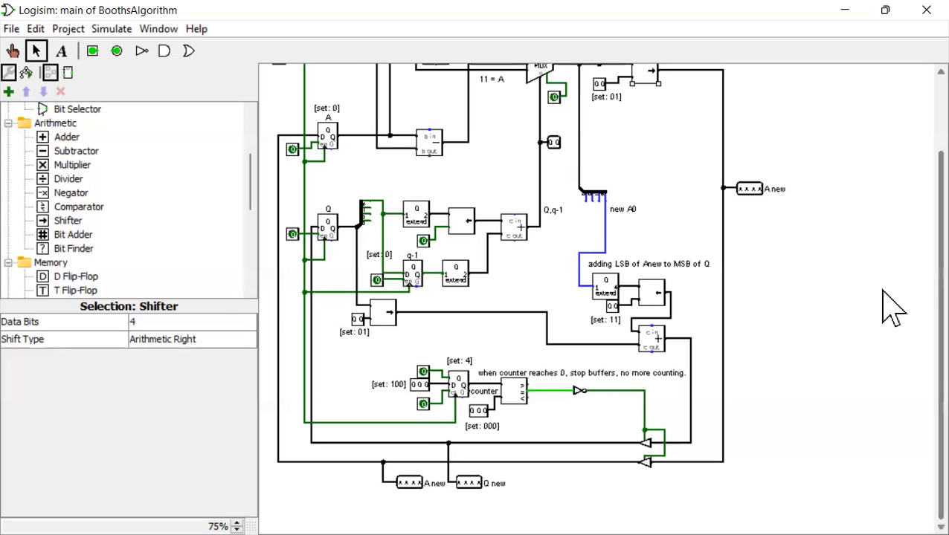
scroll(892, 275, up, 3)
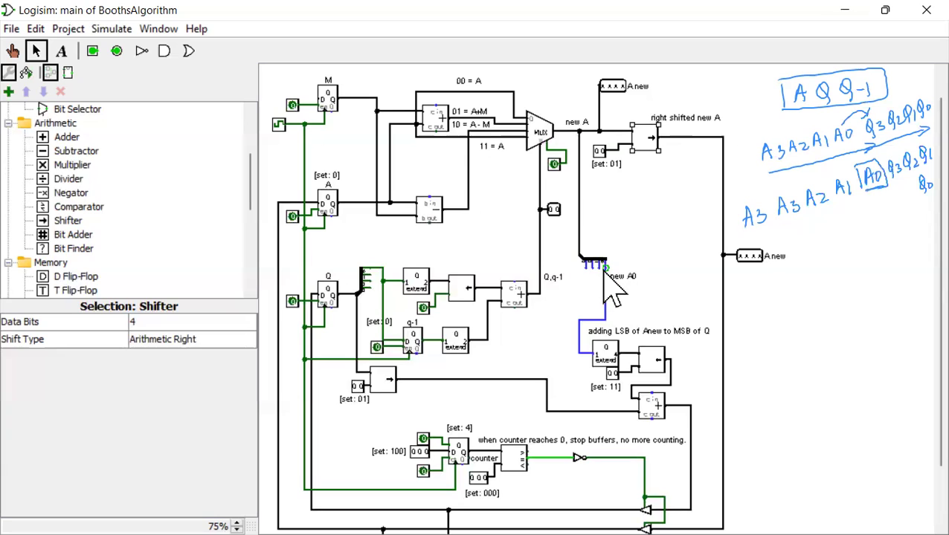
drag(606, 266, 599, 320)
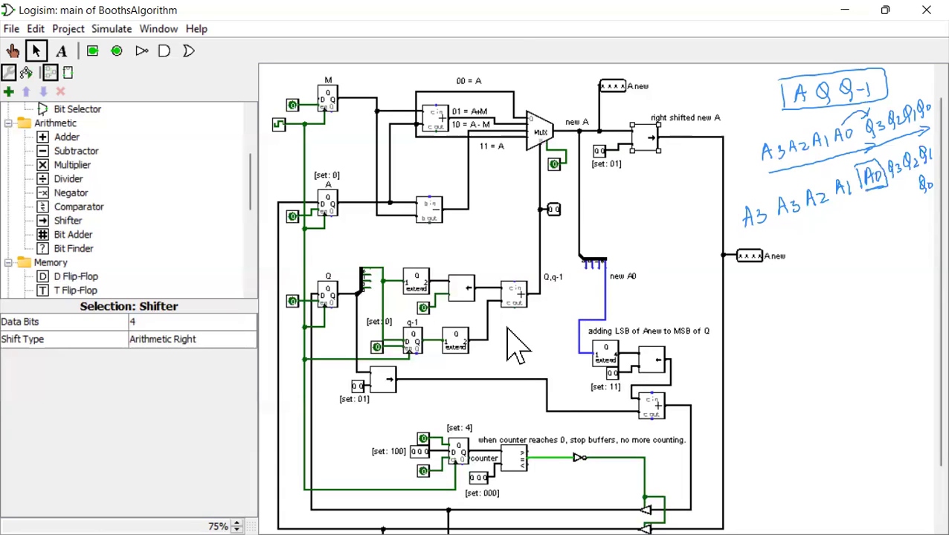
mouse_move(579, 334)
mouse_down()
mouse_move(587, 330)
mouse_move(564, 344)
mouse_move(564, 335)
mouse_up()
mouse_move(625, 350)
mouse_down()
mouse_move(660, 304)
mouse_move(707, 306)
mouse_up()
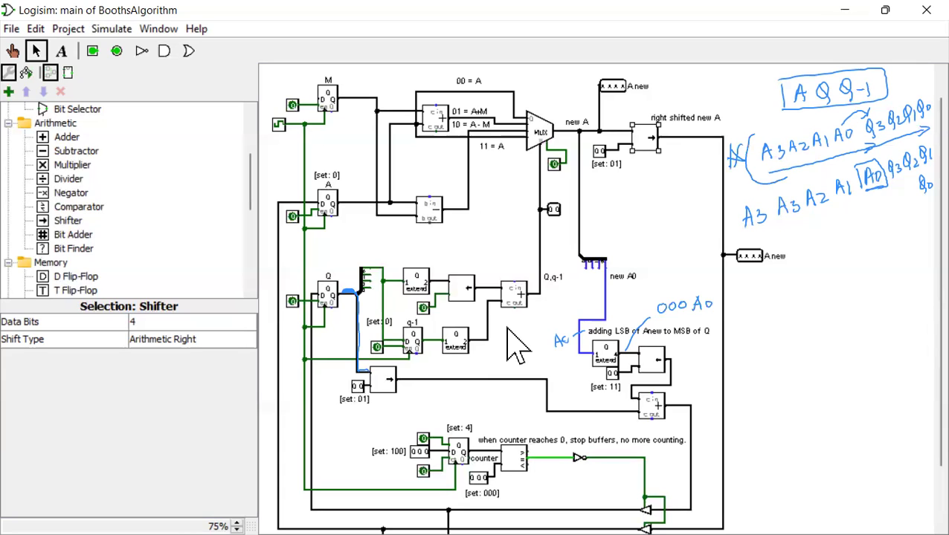
mouse_move(428, 369)
mouse_down()
mouse_move(426, 383)
mouse_move(454, 399)
mouse_move(506, 396)
mouse_up()
drag(513, 384, 513, 397)
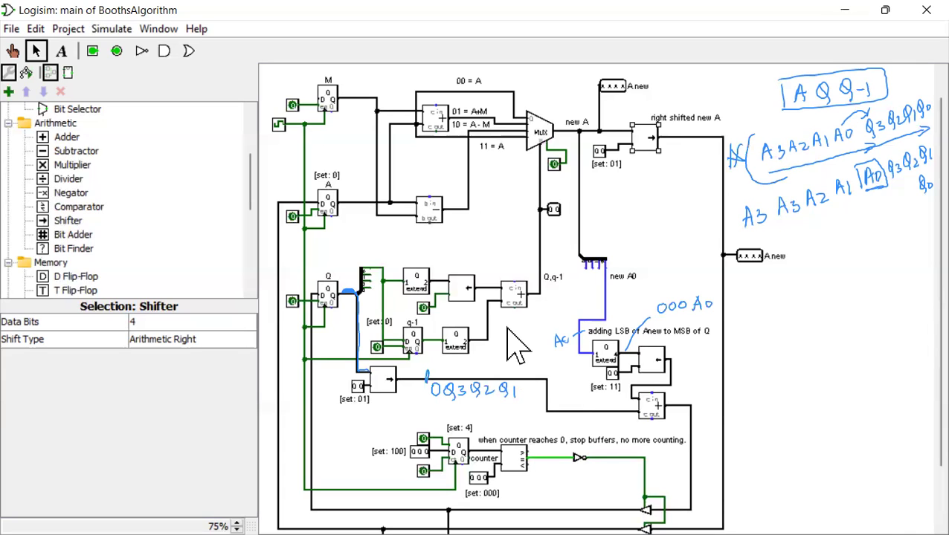
drag(632, 333, 587, 338)
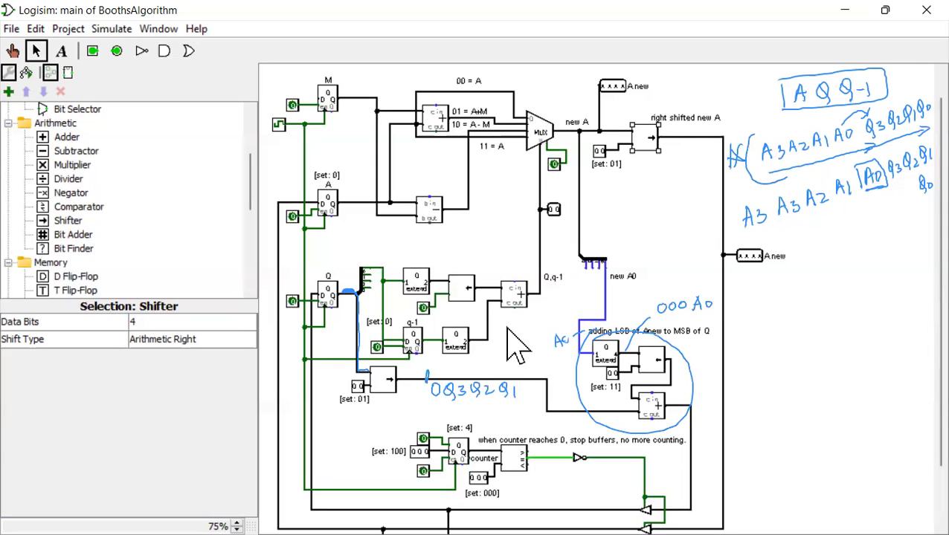
drag(637, 348, 620, 353)
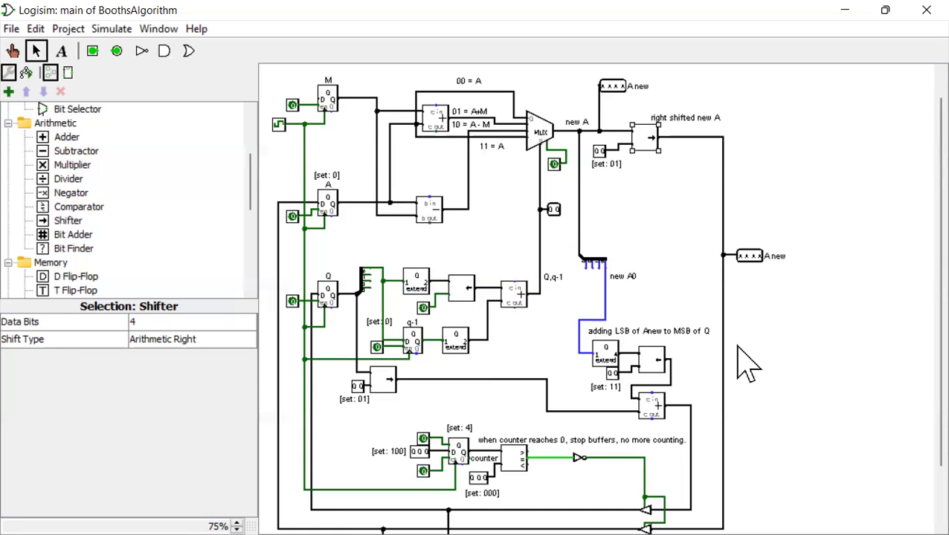
Deselect the shifter and examine the counter, its comparator and the buffers feeding A and Q back
click(801, 375)
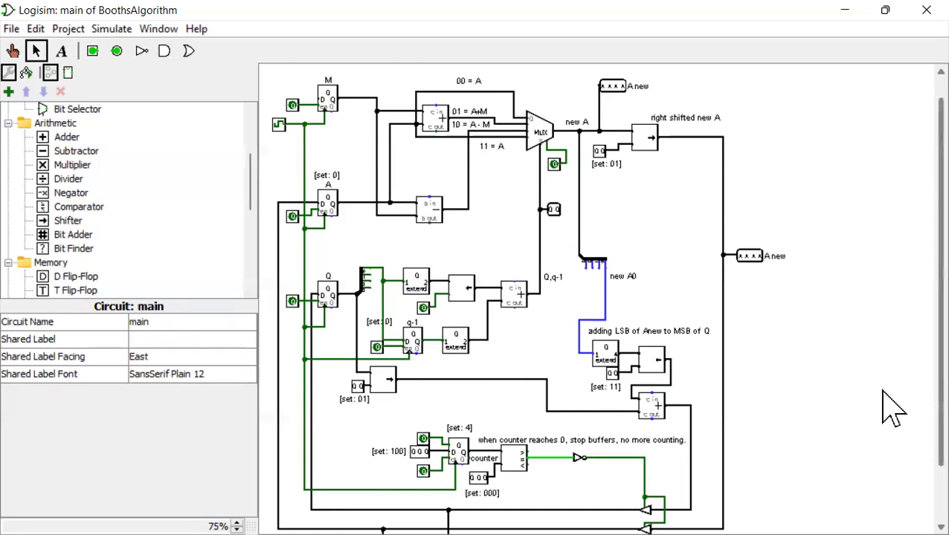
scroll(891, 454, down, 3)
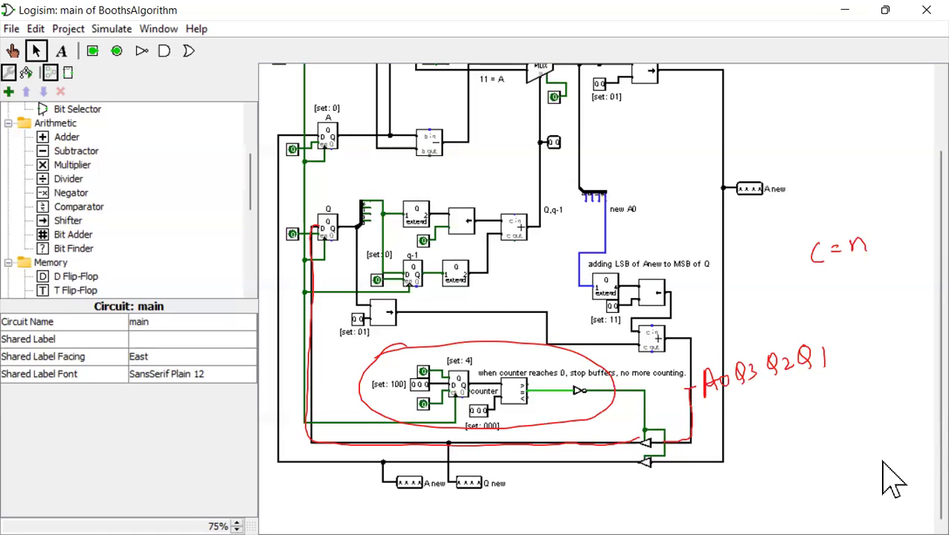
drag(325, 168, 348, 154)
drag(320, 199, 339, 194)
key(Escape)
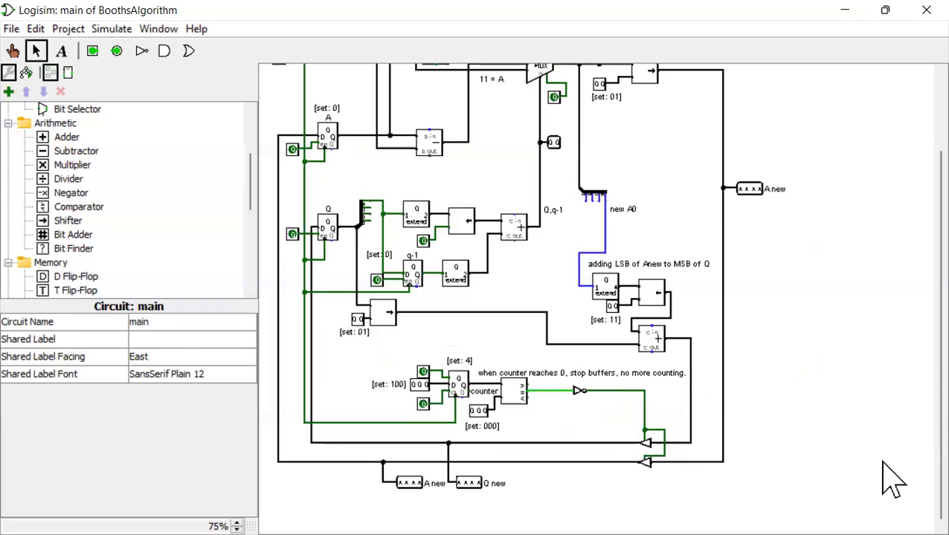
drag(460, 357, 452, 334)
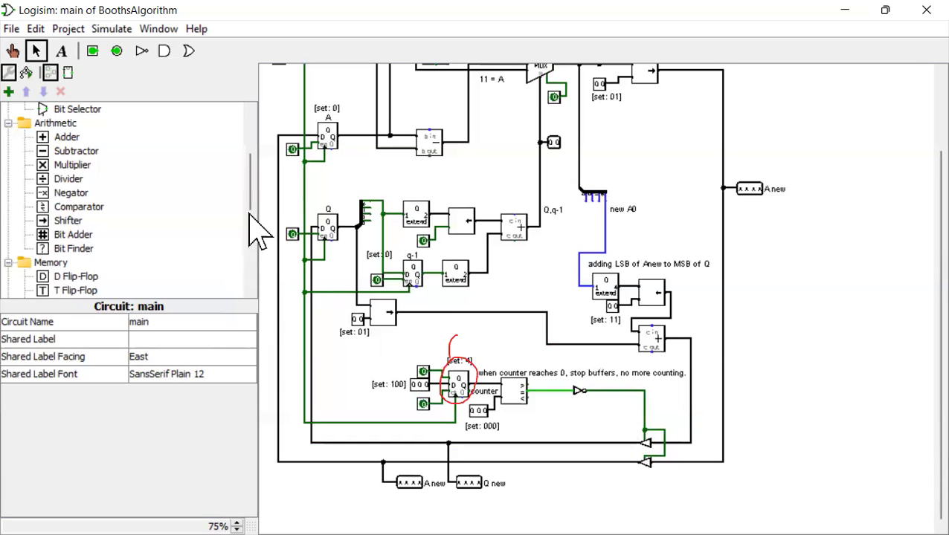
Place a trial memory counter in the empty canvas area beside the circuit
scroll(257, 238, down, 3)
scroll(257, 246, down, 2)
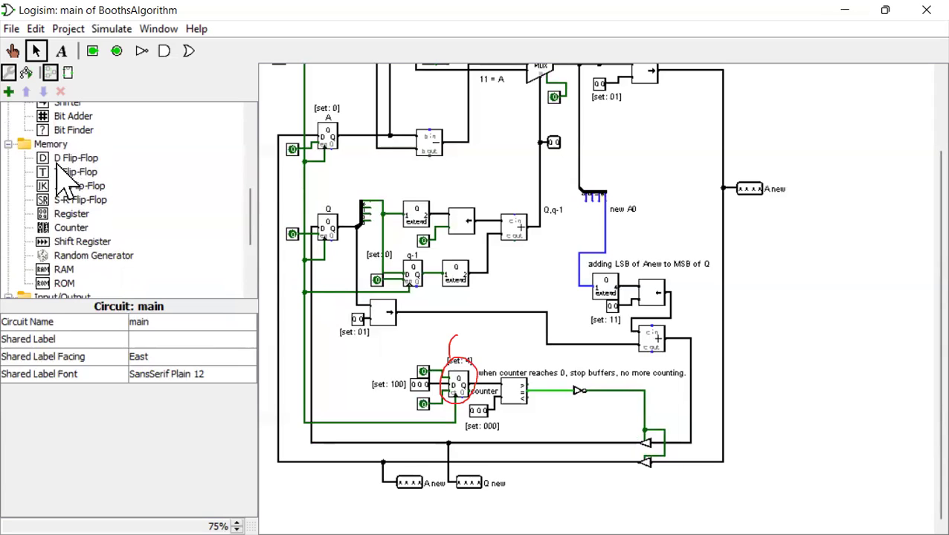
click(63, 229)
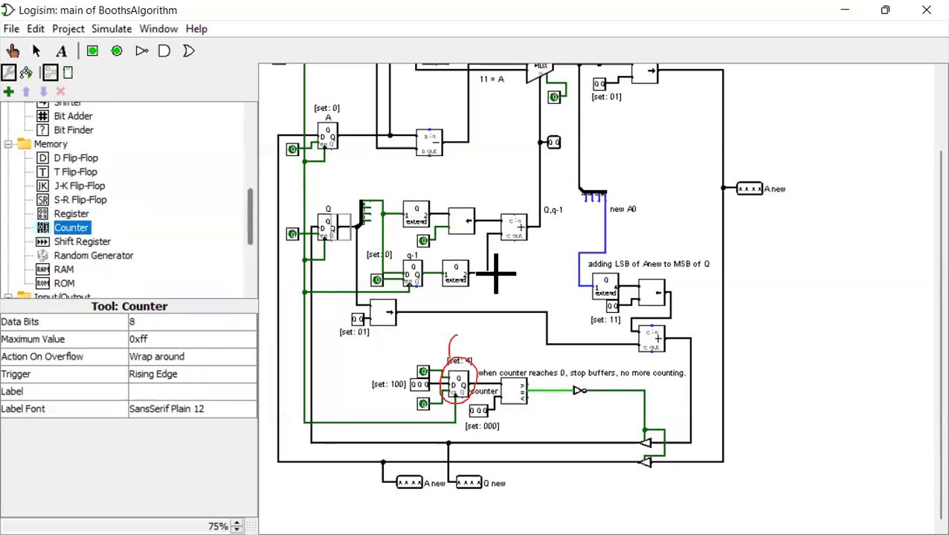
click(853, 339)
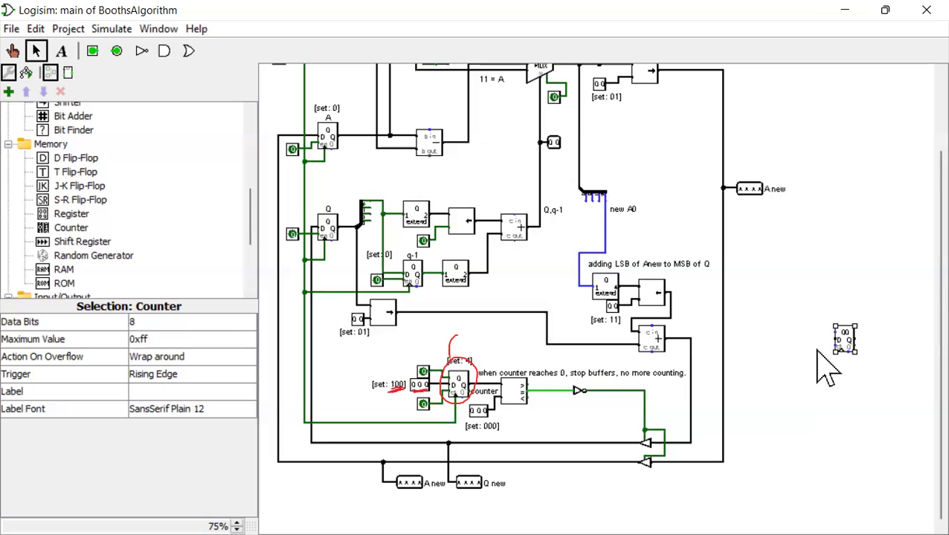
drag(411, 357, 425, 352)
drag(407, 400, 423, 396)
drag(499, 379, 468, 380)
drag(514, 377, 511, 379)
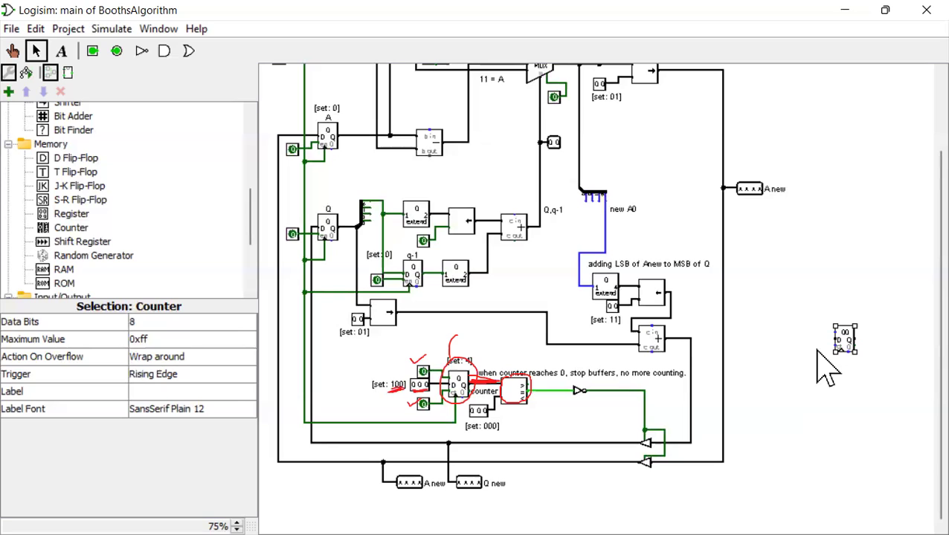
drag(523, 376, 529, 399)
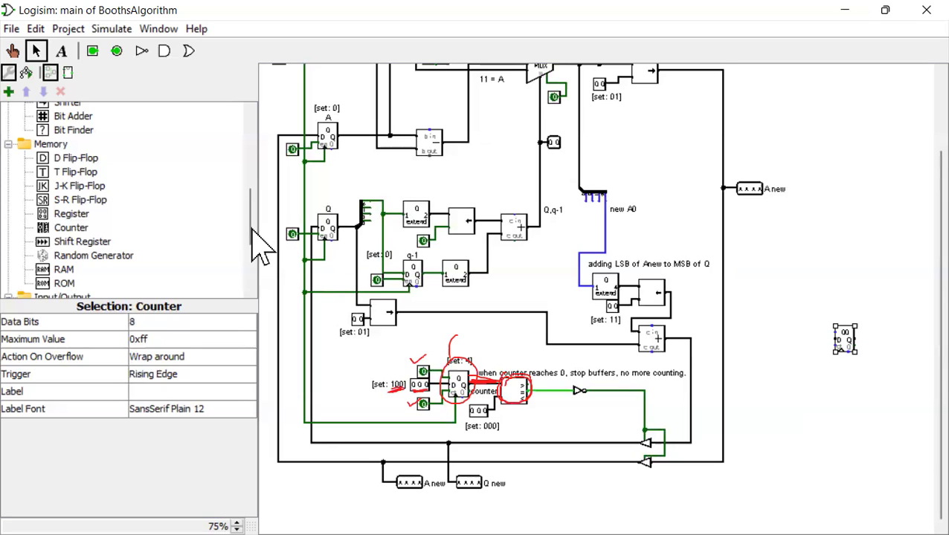
Place a trial comparator below the trial counter and delete both trial components from the canvas
drag(252, 230, 251, 193)
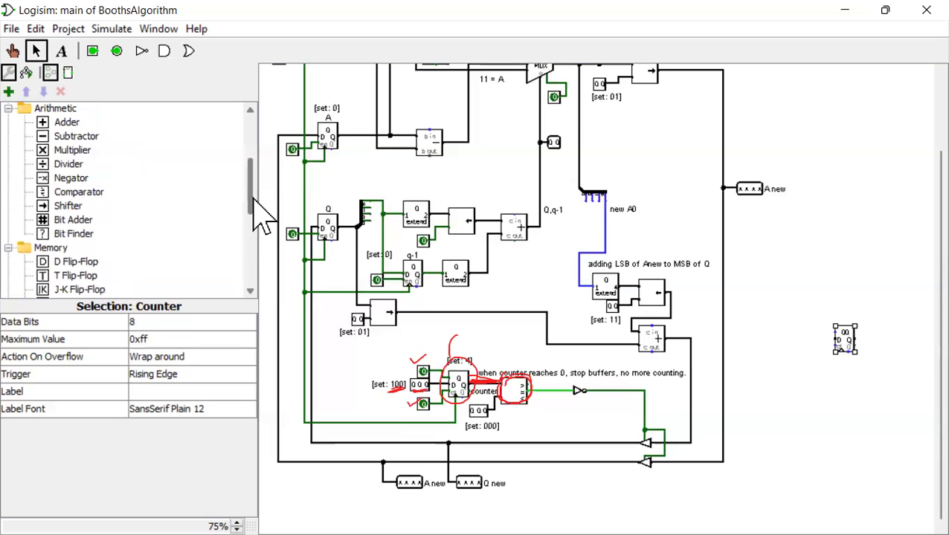
click(90, 192)
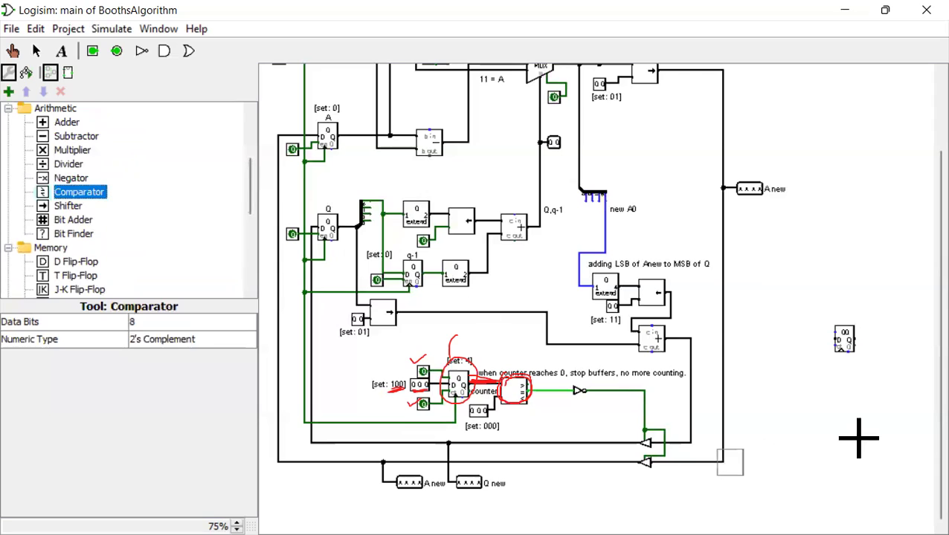
click(833, 426)
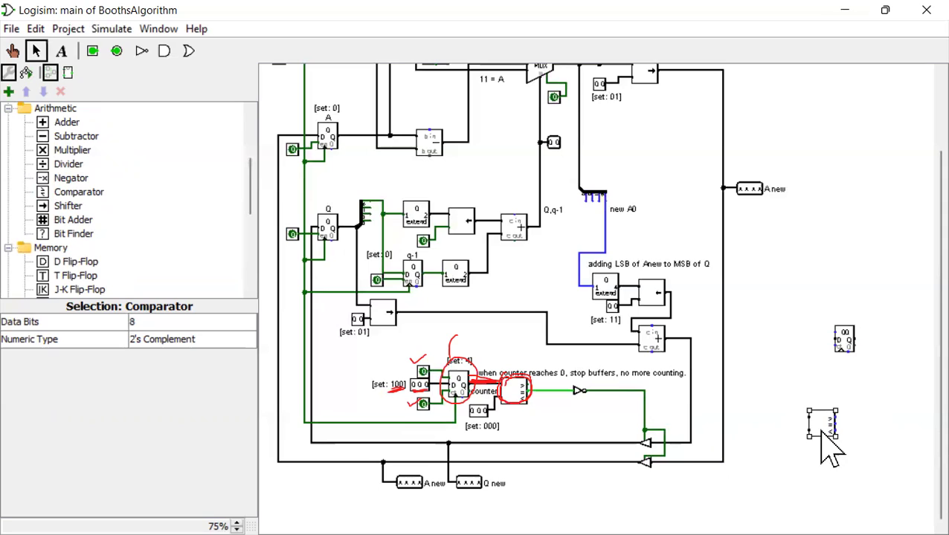
click(824, 446)
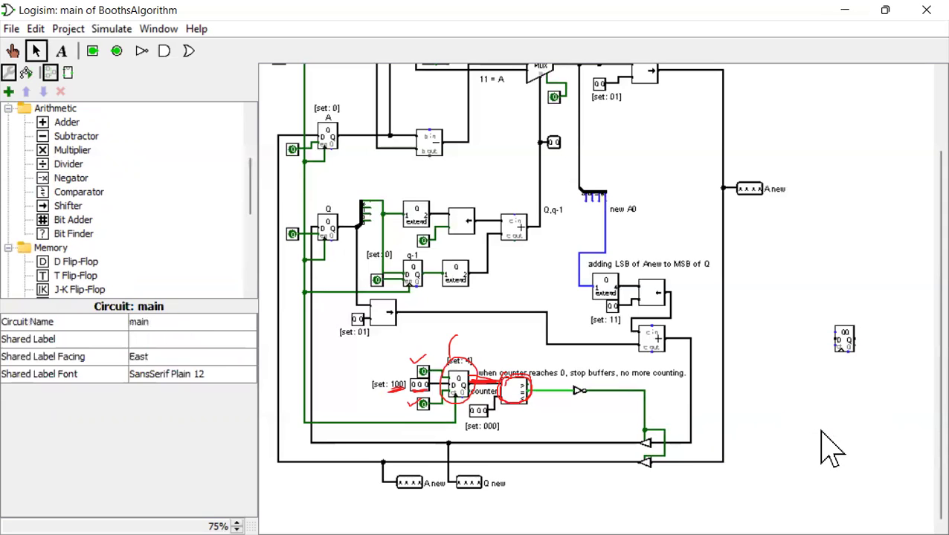
click(843, 344)
key(Delete)
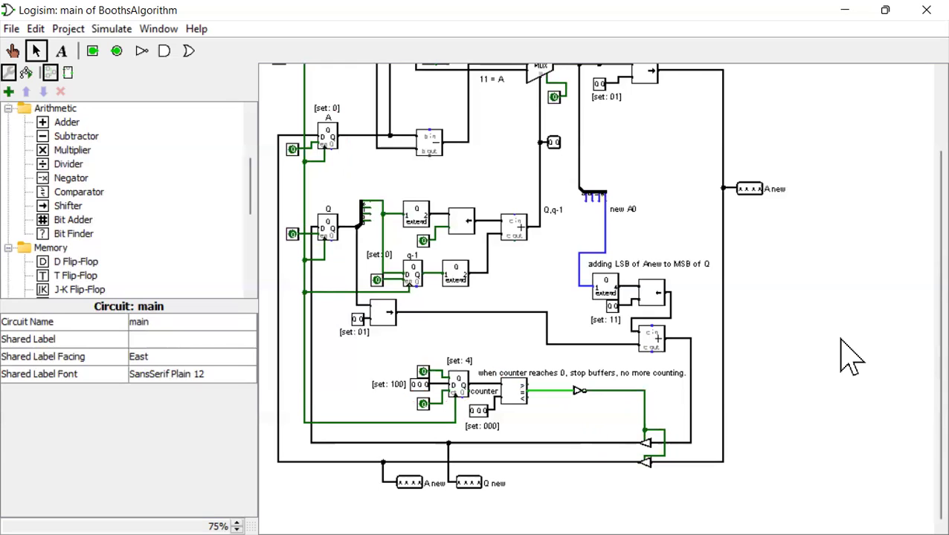
Switch register M's enable pin to 1 and load the register with 3
scroll(891, 290, up, 5)
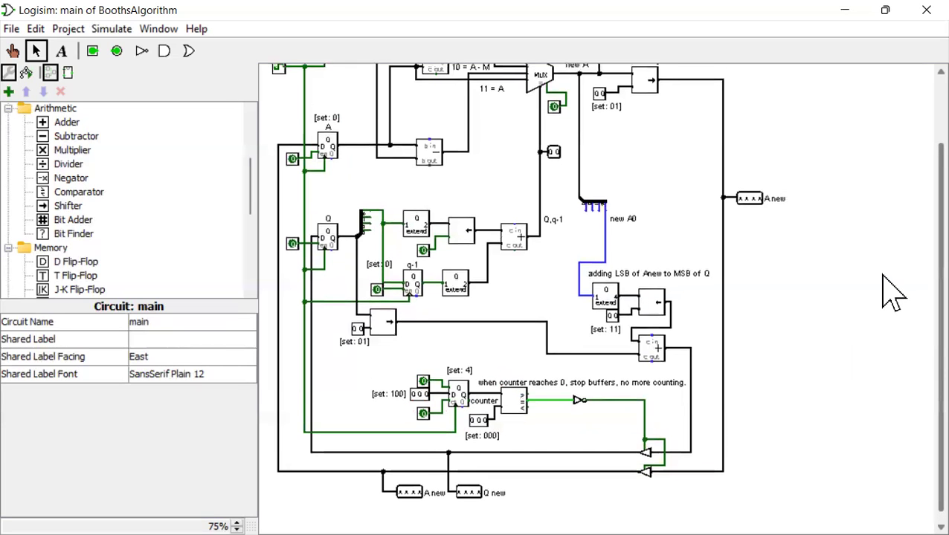
scroll(891, 237, up, 1)
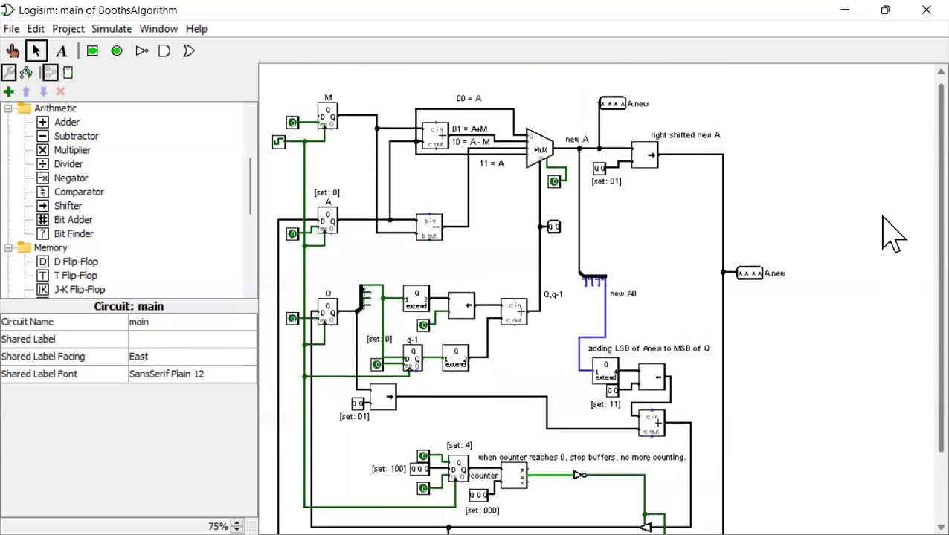
scroll(731, 258, down, 3)
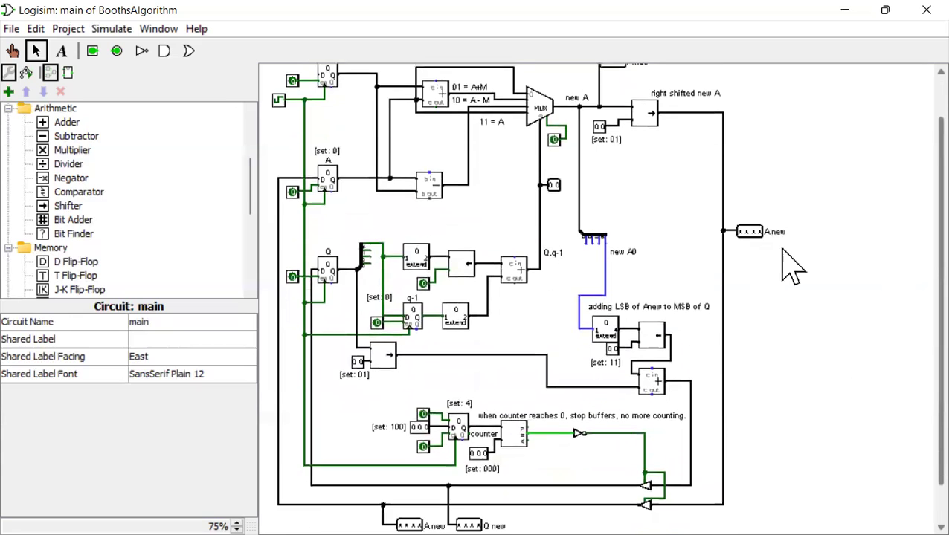
scroll(890, 214, up, 3)
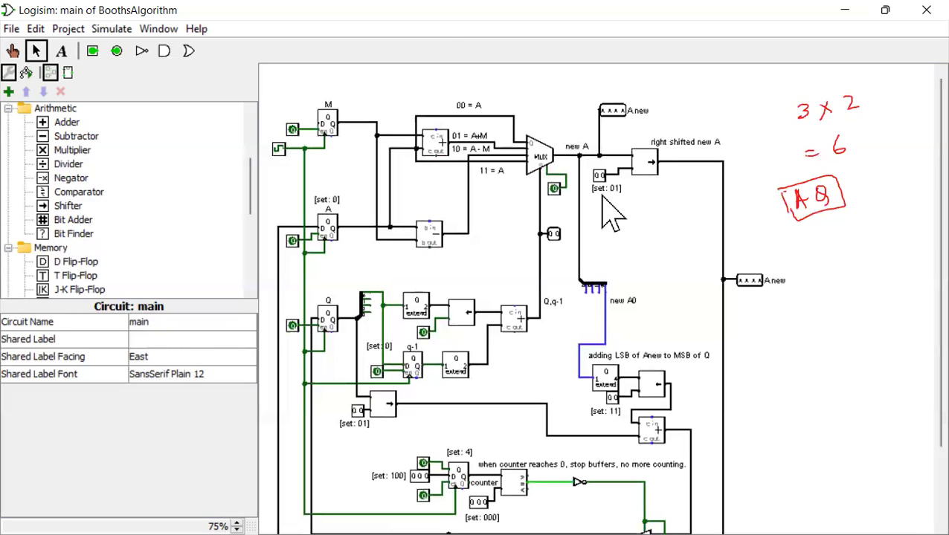
click(296, 139)
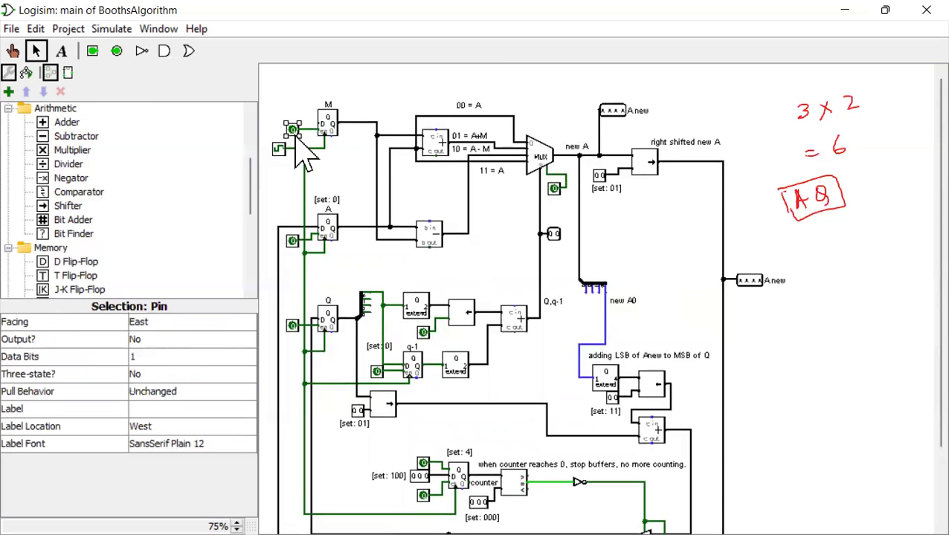
click(12, 53)
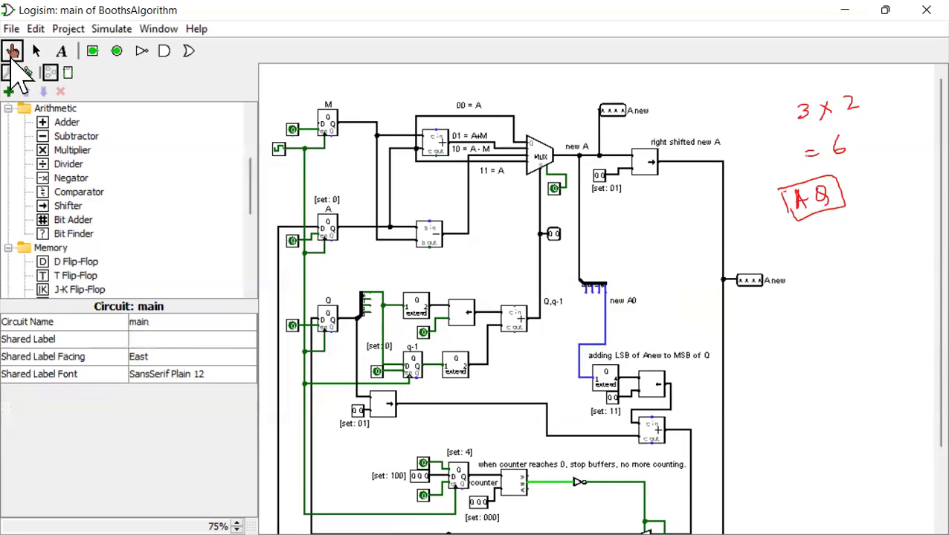
click(292, 130)
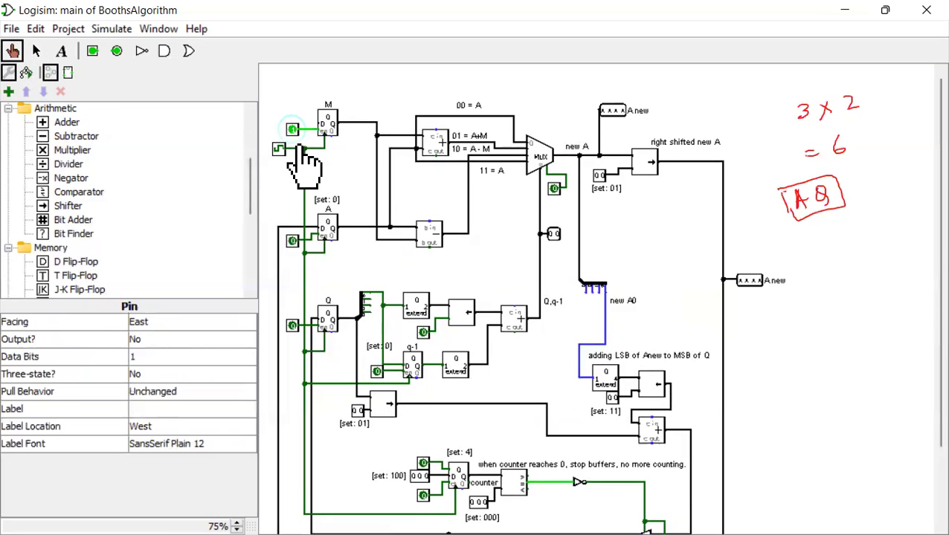
click(328, 117)
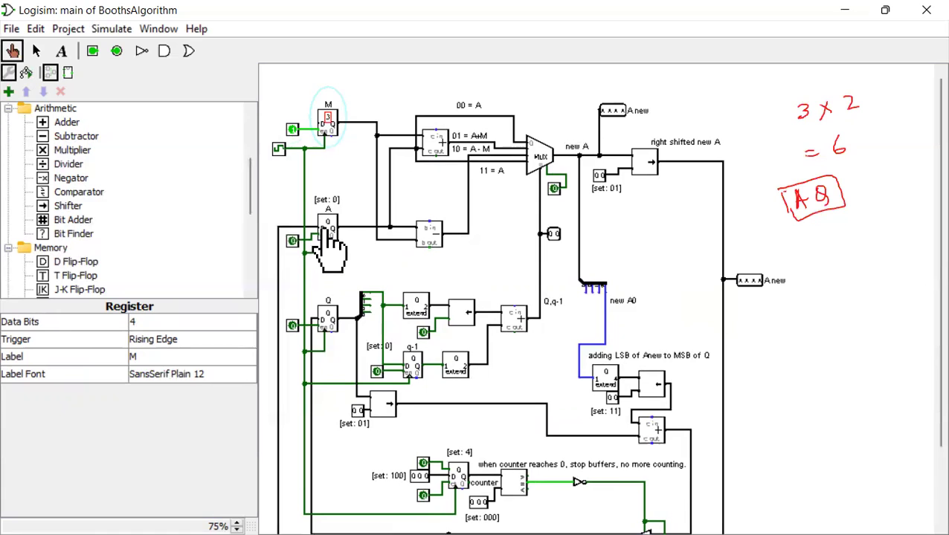
Switch the enable pins of registers A, Q and q-1 and the counter's two one-bit control pins to 1, and load Q with 2
click(296, 244)
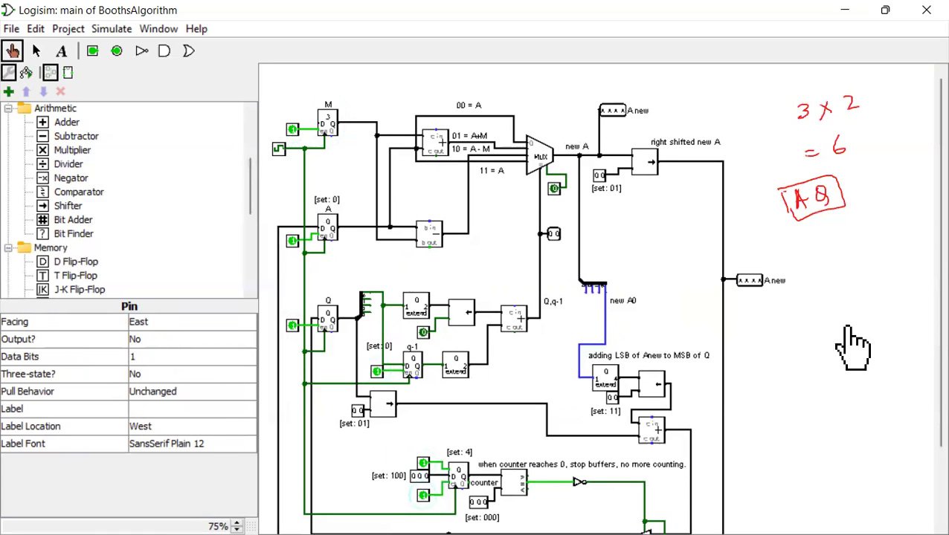
scroll(892, 334, down, 3)
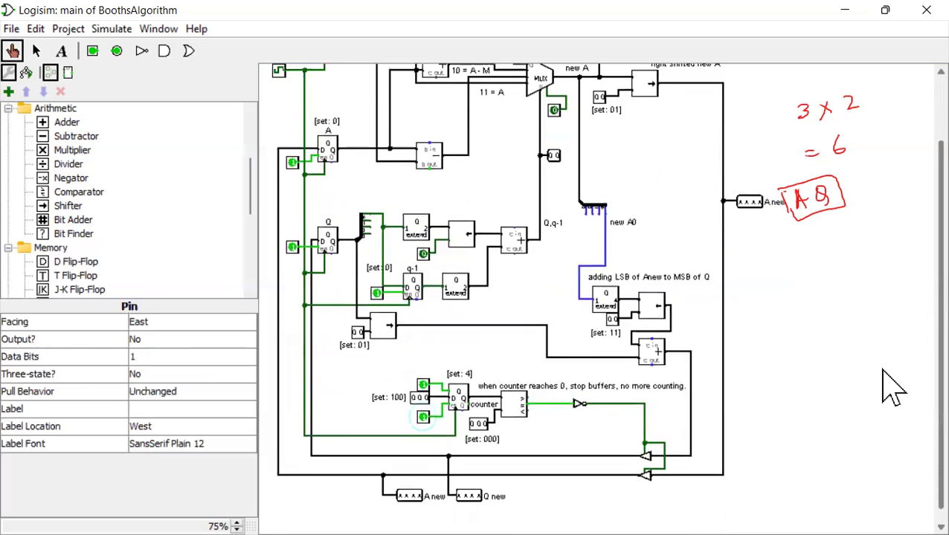
scroll(889, 350, up, 3)
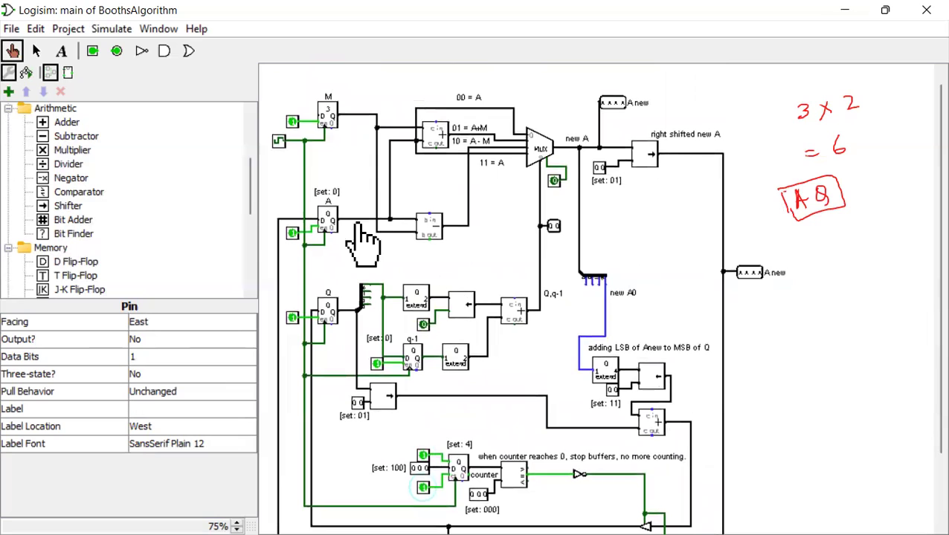
click(327, 305)
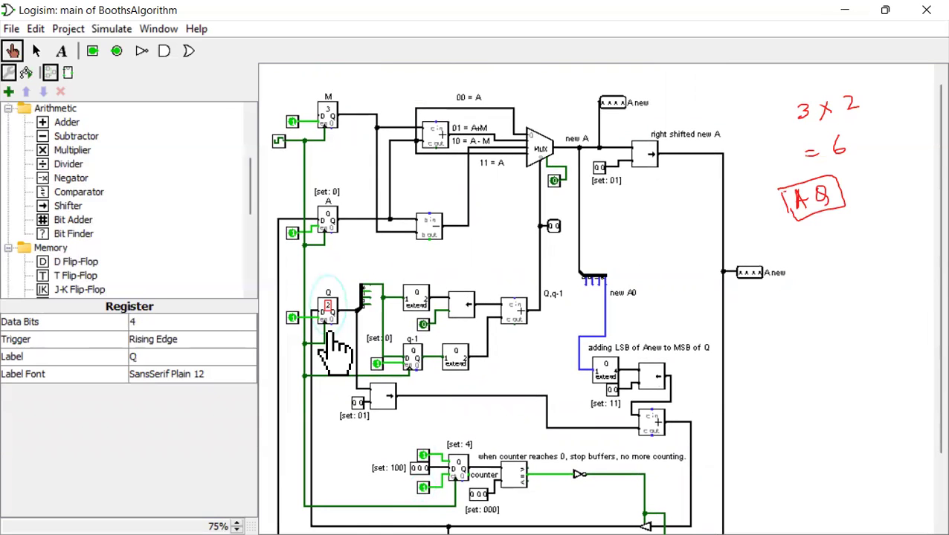
click(412, 355)
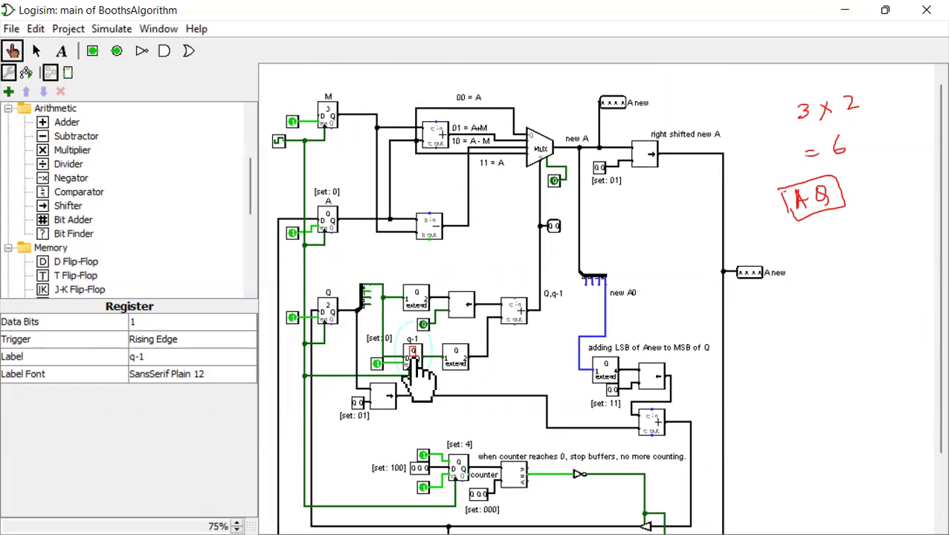
Set the counter's three-bit data input to 100 and load the counter with 4
click(419, 470)
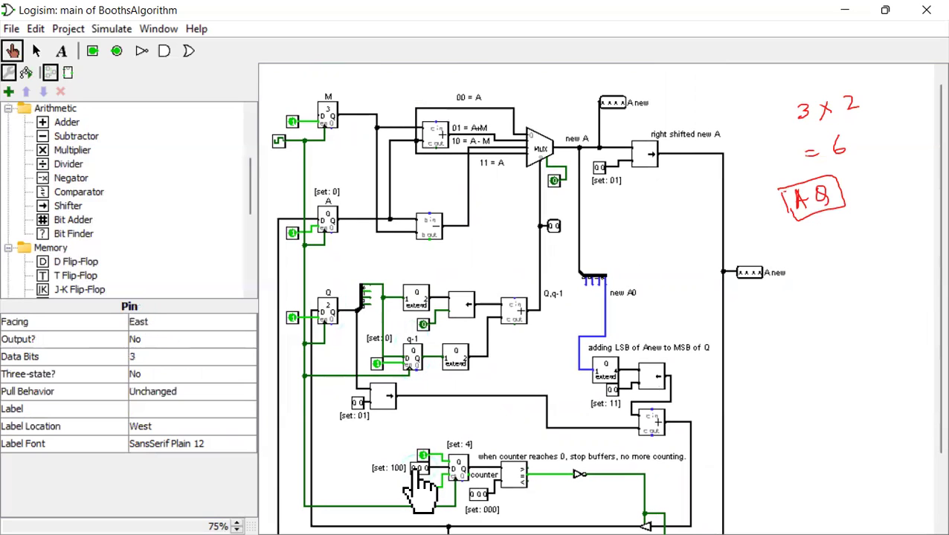
click(458, 465)
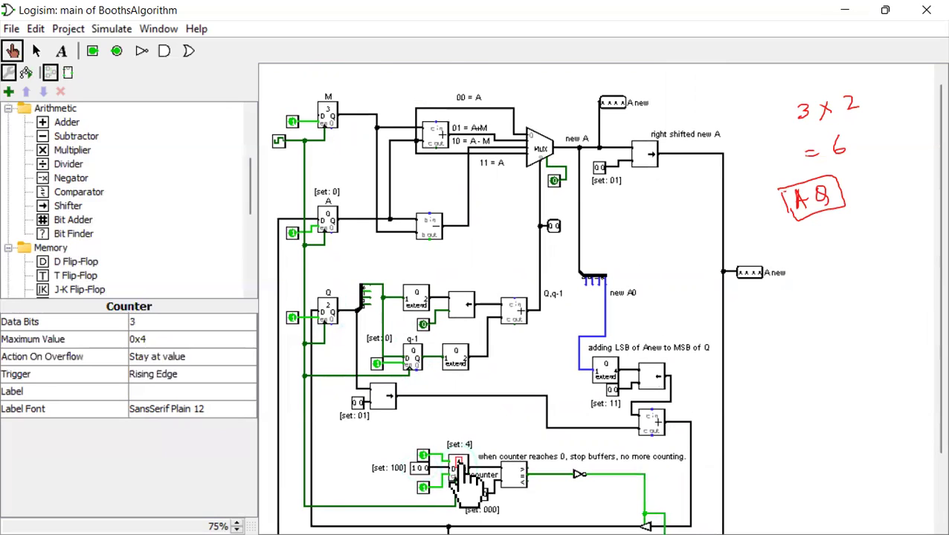
click(371, 457)
Enable the multiplexer and set the shifter distances to 01 for new A, 1 for the Q bit, 01 for Q and 11 for new A0
click(554, 182)
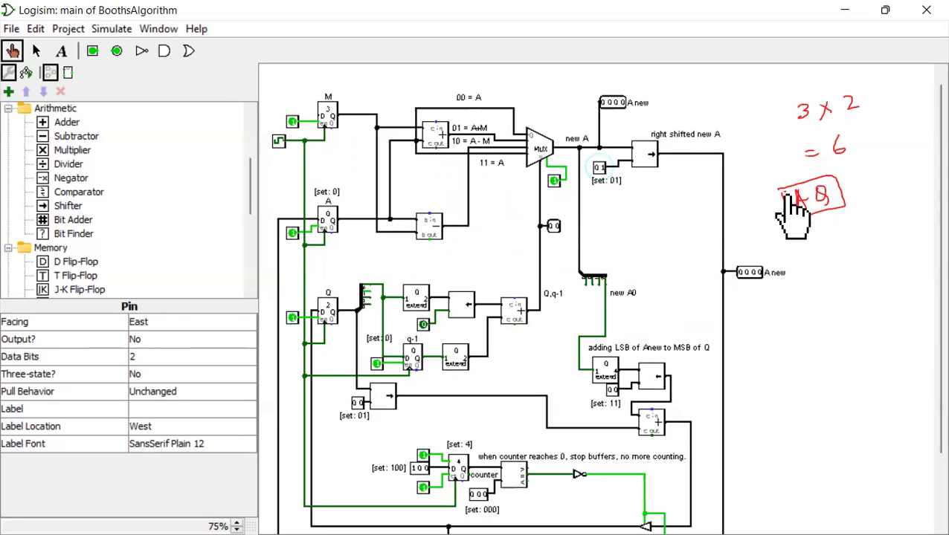
scroll(893, 201, down, 3)
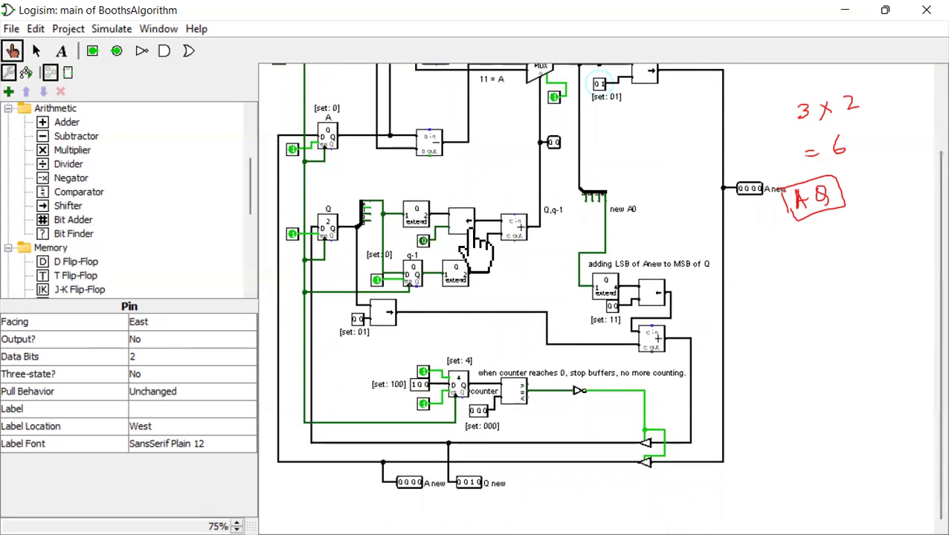
click(424, 241)
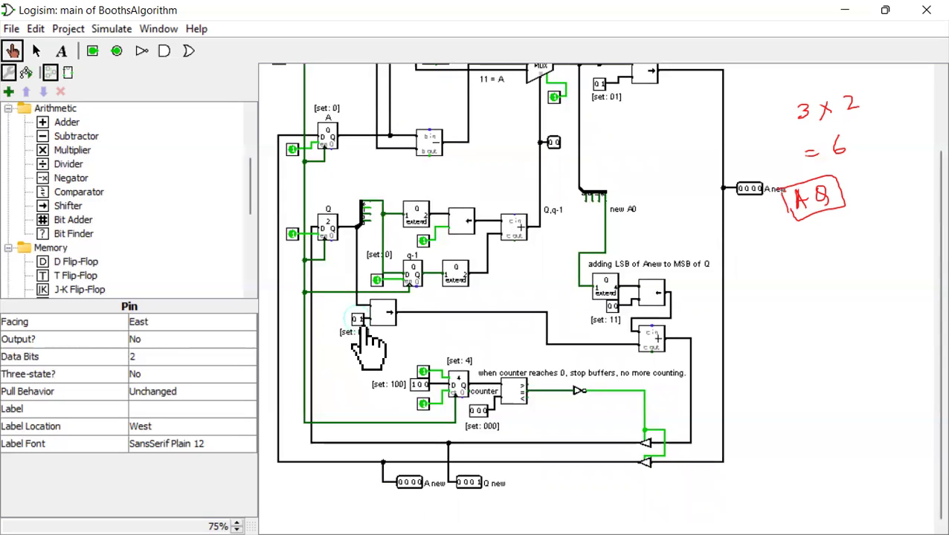
click(614, 307)
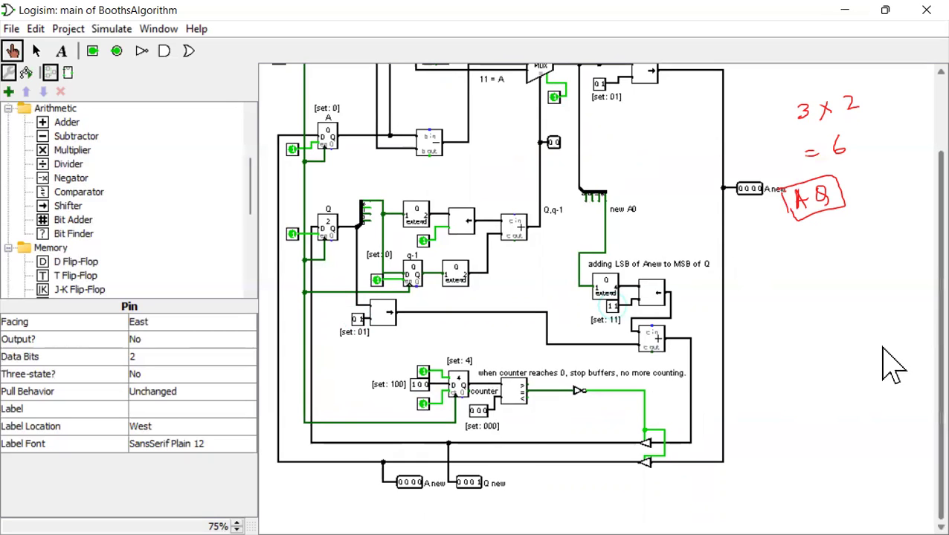
Set the simulation's clock tick frequency to 4 Hz
scroll(892, 346, up, 2)
scroll(892, 338, up, 1)
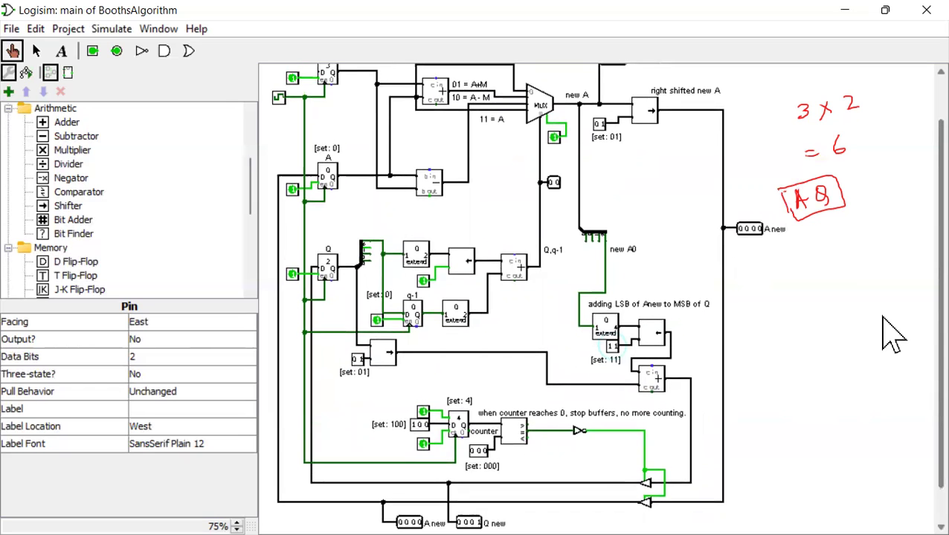
scroll(883, 327, up, 3)
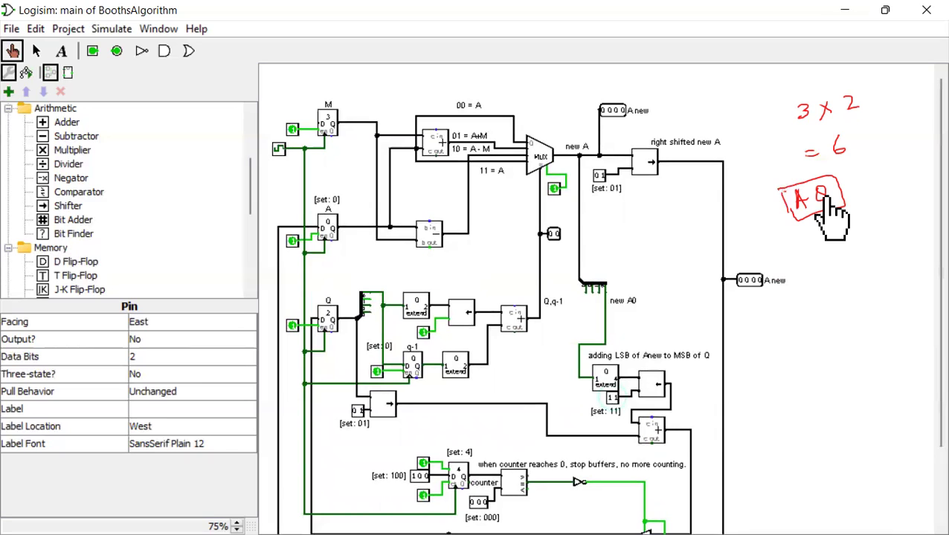
key(Escape)
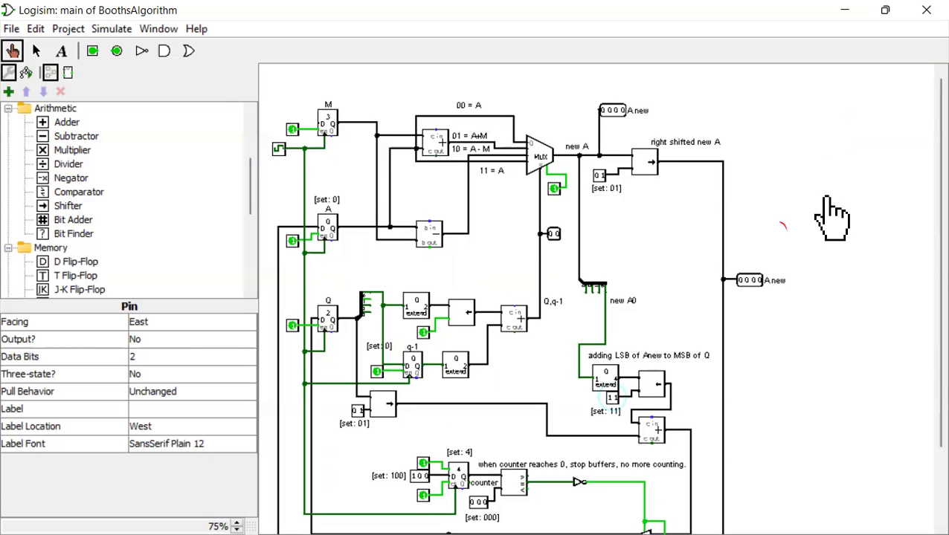
click(111, 30)
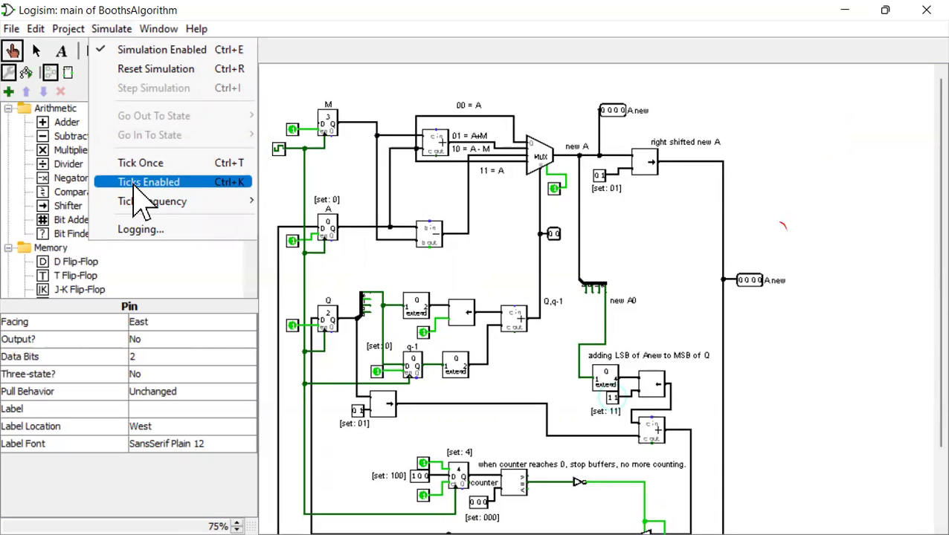
mouse_move(137, 205)
mouse_move(239, 207)
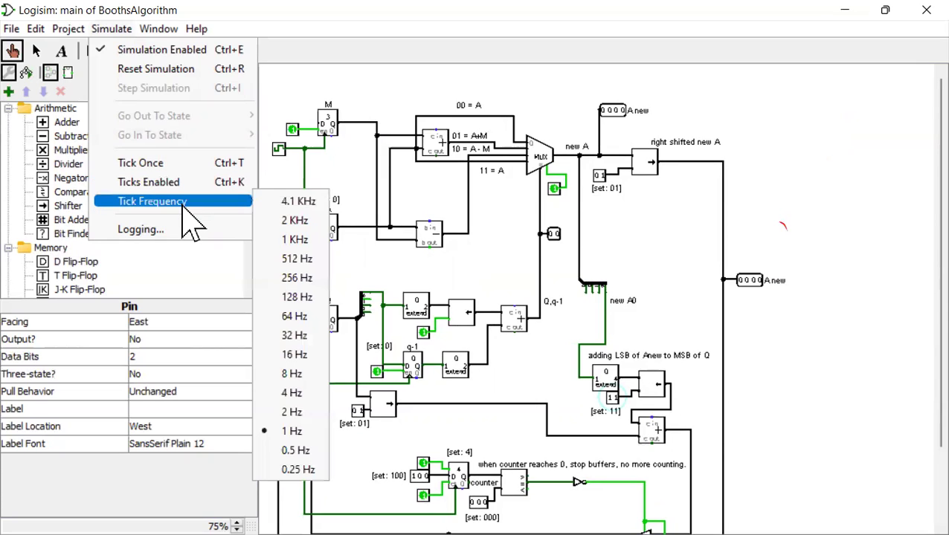
click(292, 393)
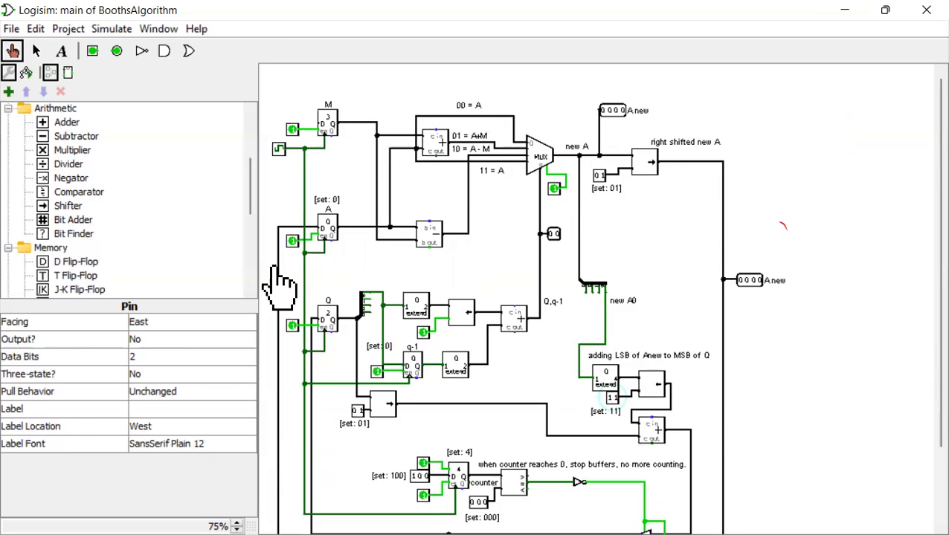
Start the continuous clock ticks and examine the resulting A and Q values across the circuit
click(118, 30)
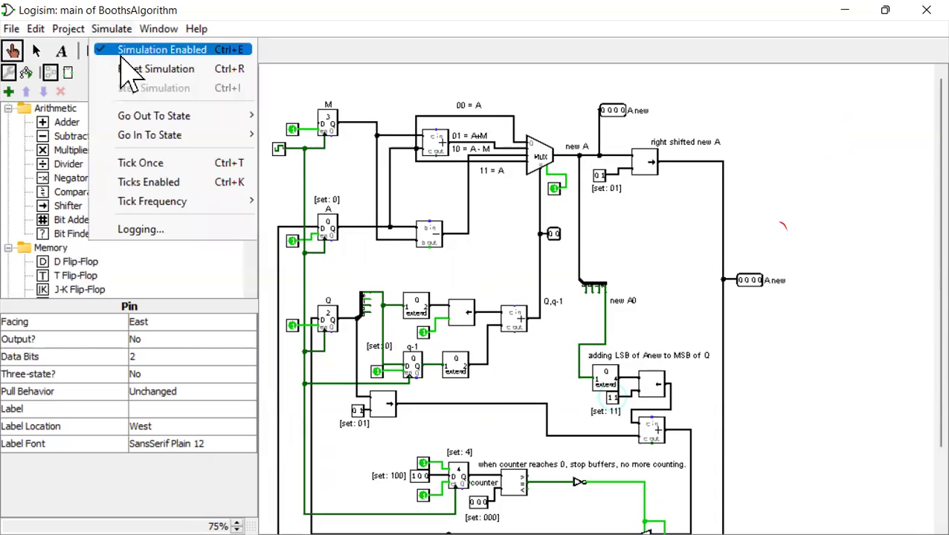
click(133, 189)
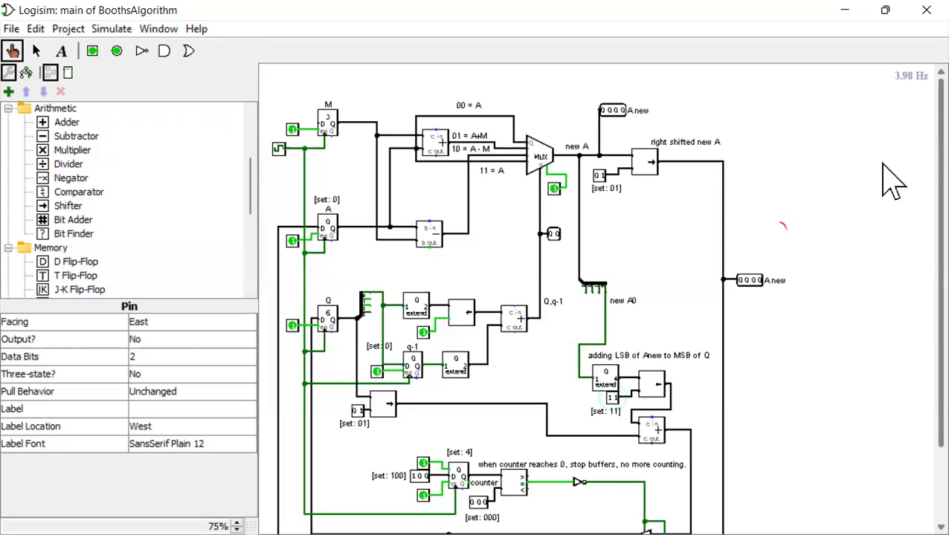
scroll(892, 279, down, 3)
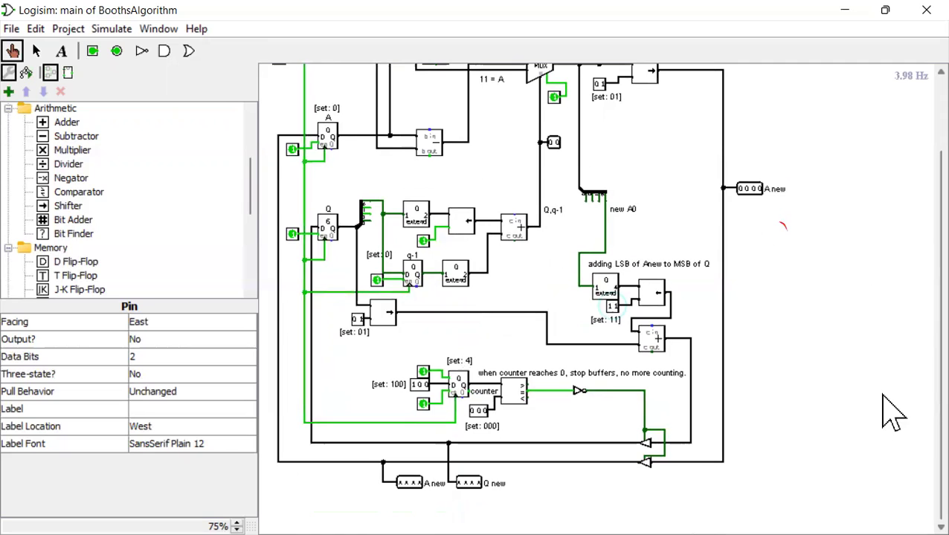
scroll(890, 405, up, 3)
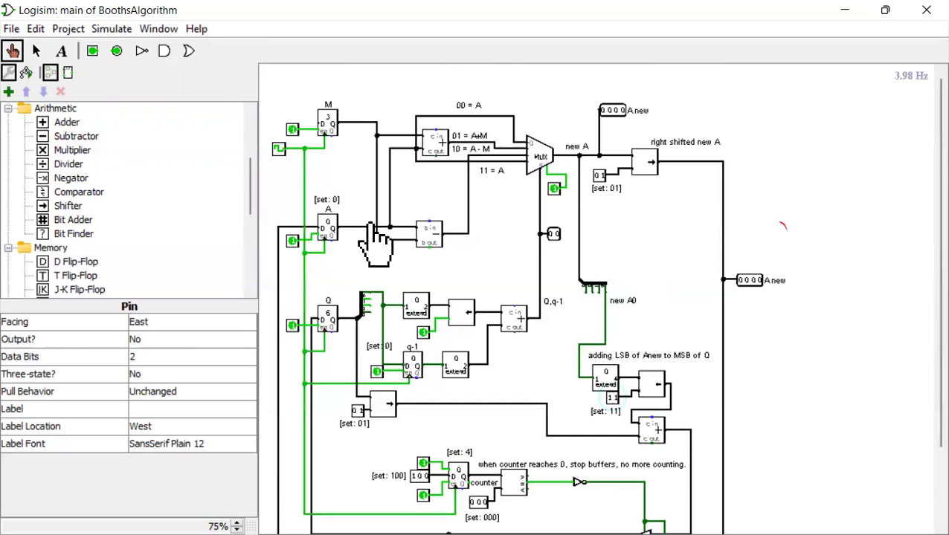